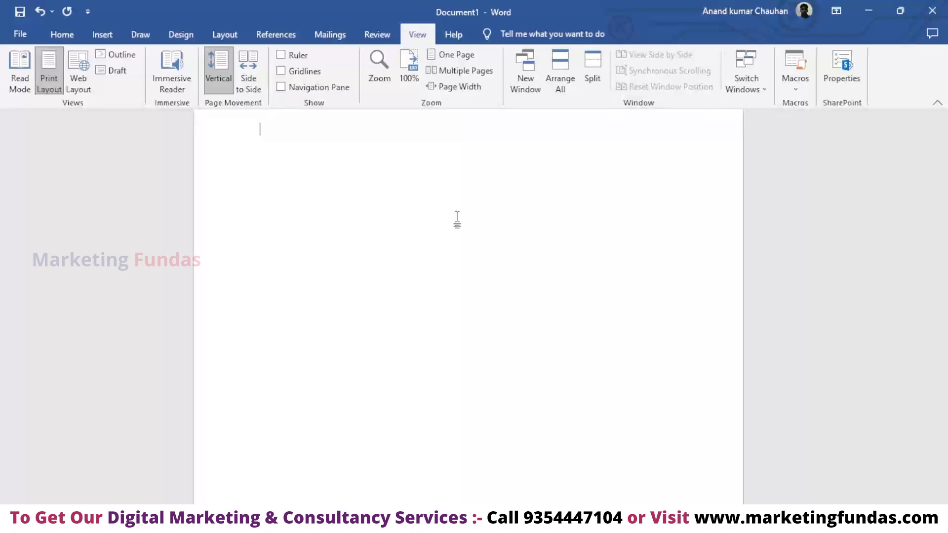
Step: Confirm the Macros list is empty, then open the Record Macro dialog
scroll(457, 219, "up", 2)
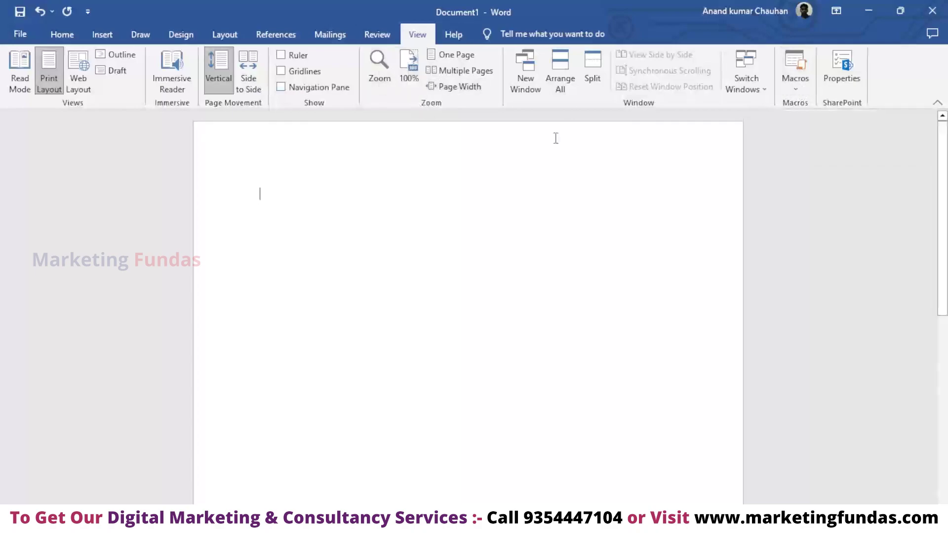
left_click(800, 93)
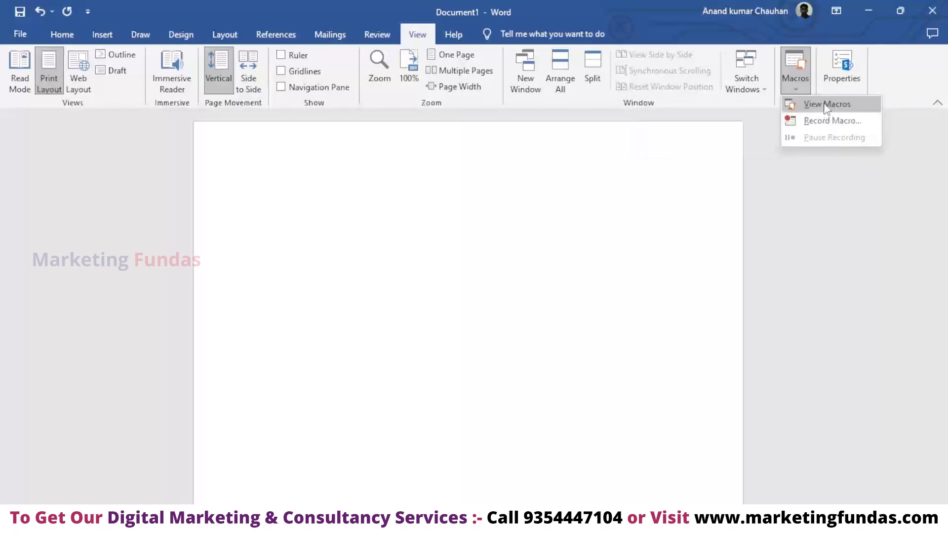
left_click(825, 105)
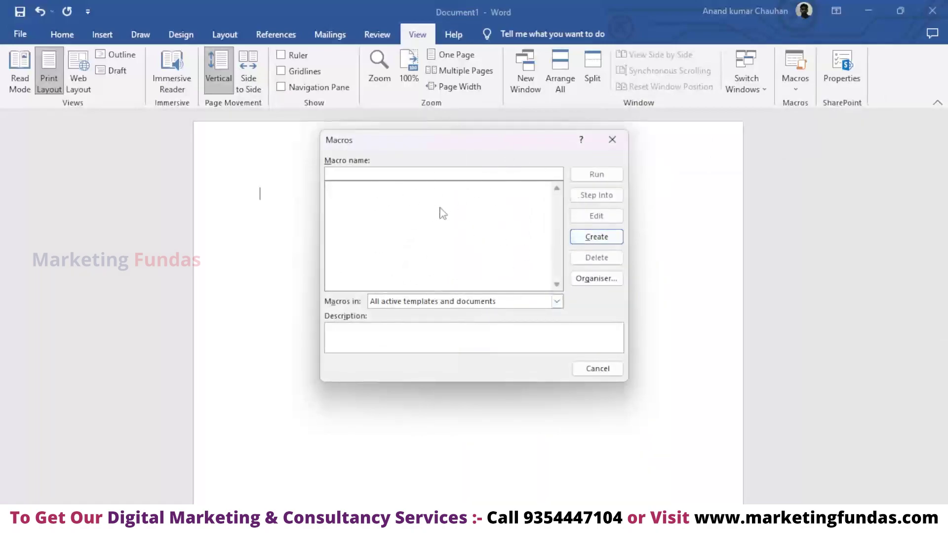
left_click(612, 140)
left_click(795, 81)
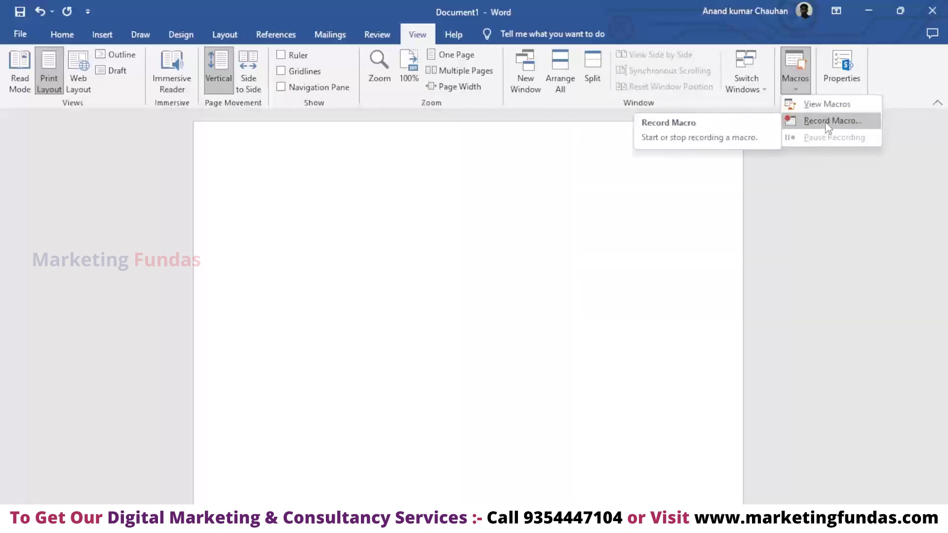
left_click(828, 127)
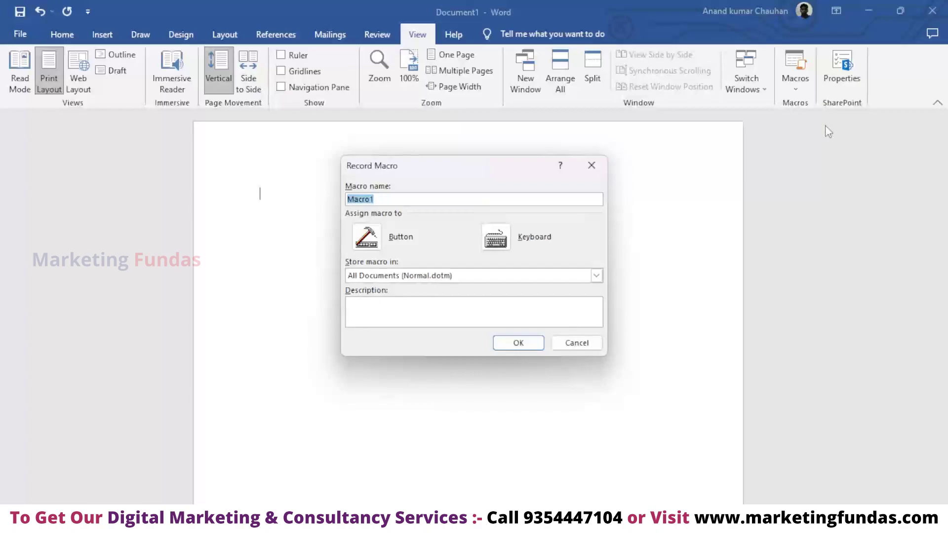
Step: Rename the new macro from Macro1 to 'Details' and open its keyboard shortcut settings
left_click(394, 202)
left_click_drag(376, 201, 340, 205)
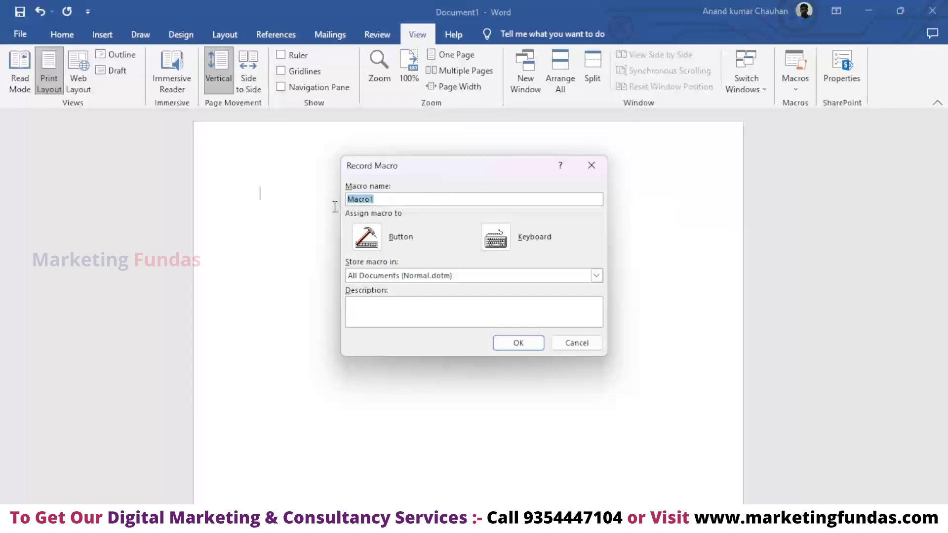
left_click(388, 199)
left_click_drag(383, 199, 360, 199)
key("BackSpace")
key("BackSpace")
key("BackSpace")
type("De")
type("tails")
left_click(496, 237)
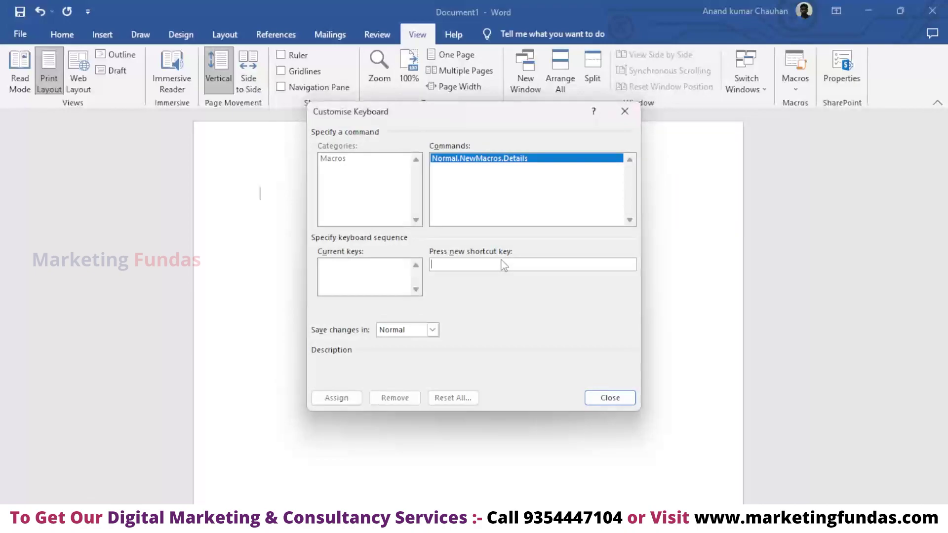
Step: Assign Ctrl+Shift+M to the Details macro, replacing UnIndent, and start recording
key("ctrl+shift+m")
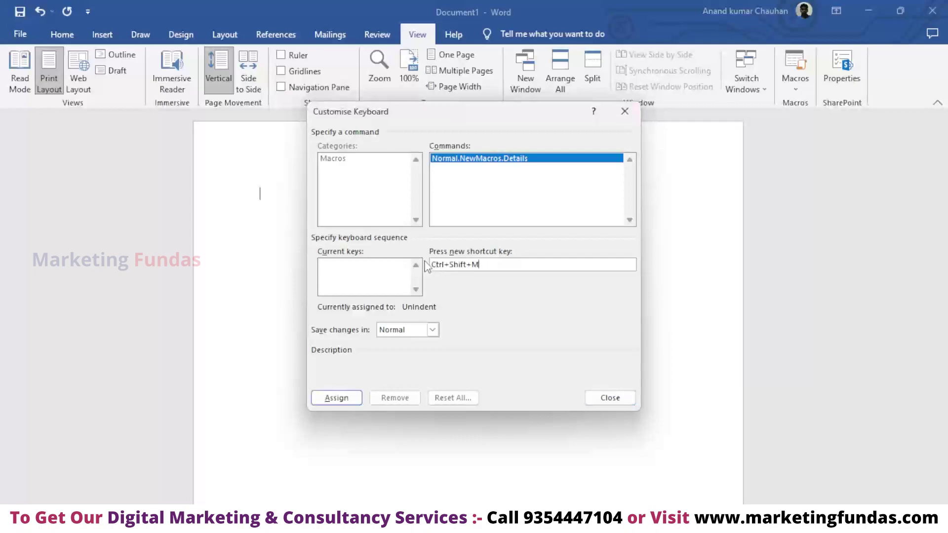
left_click_drag(432, 264, 487, 267)
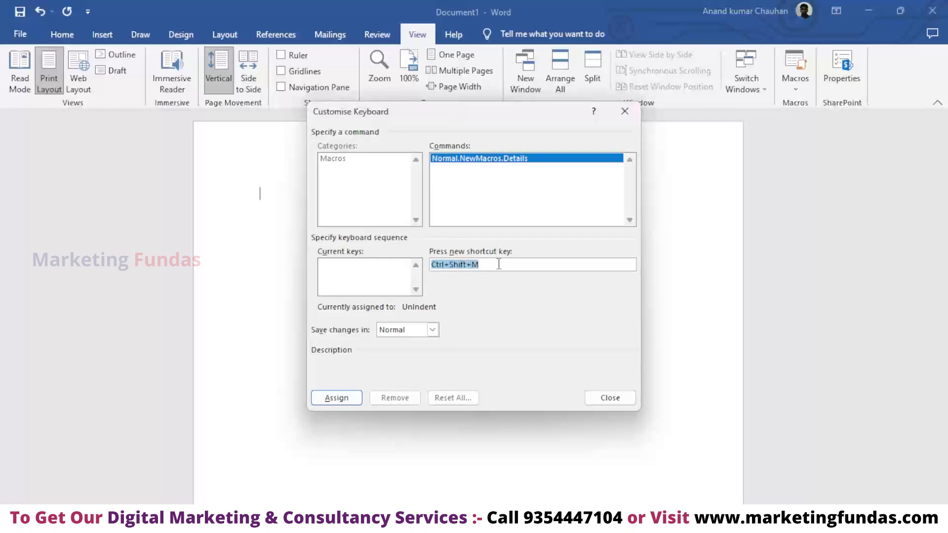
left_click(500, 264)
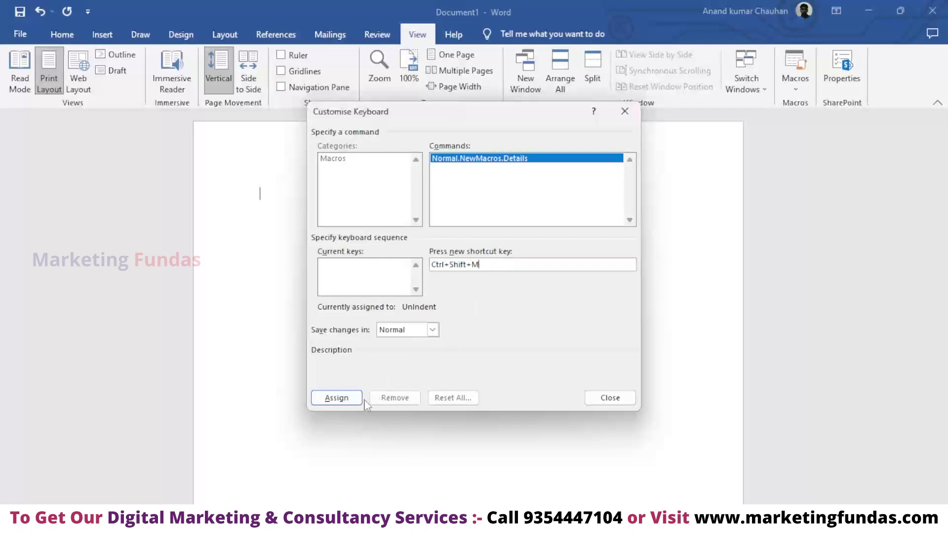
left_click(341, 399)
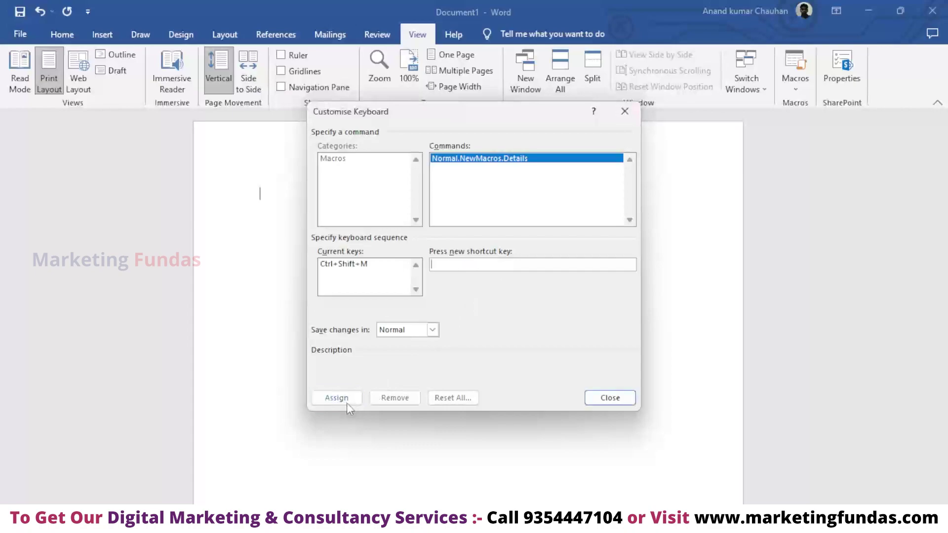
left_click(599, 398)
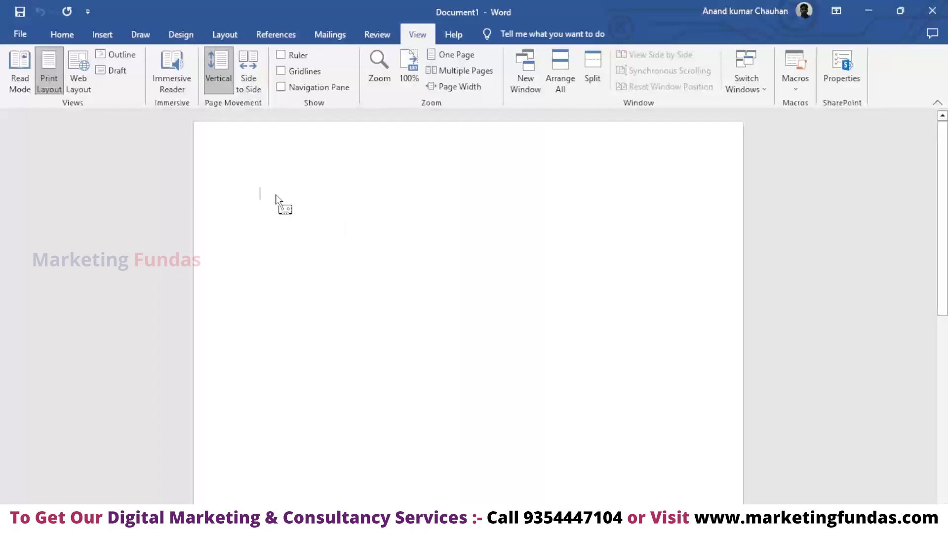
Step: Type the Marketing Fundas introduction and four-item services list while the Details macro records
type("Mar")
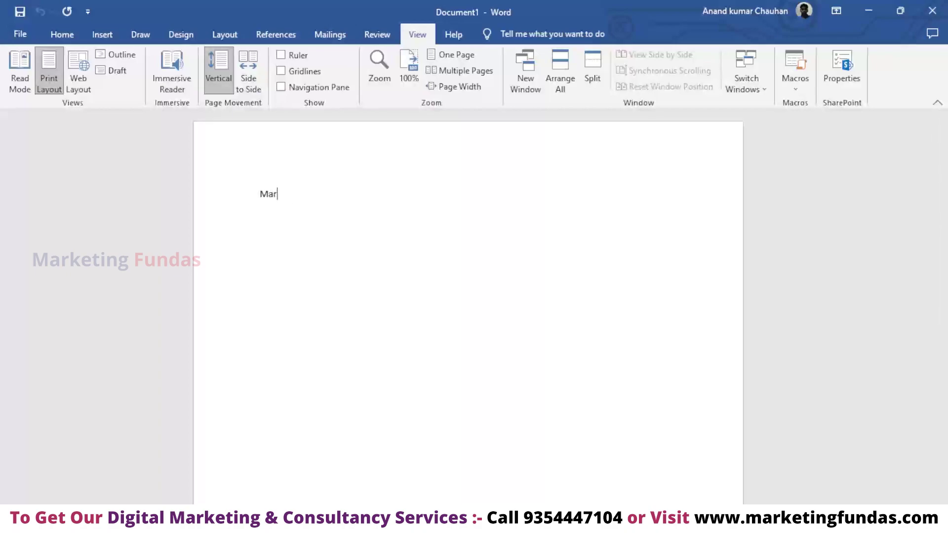
type("ke")
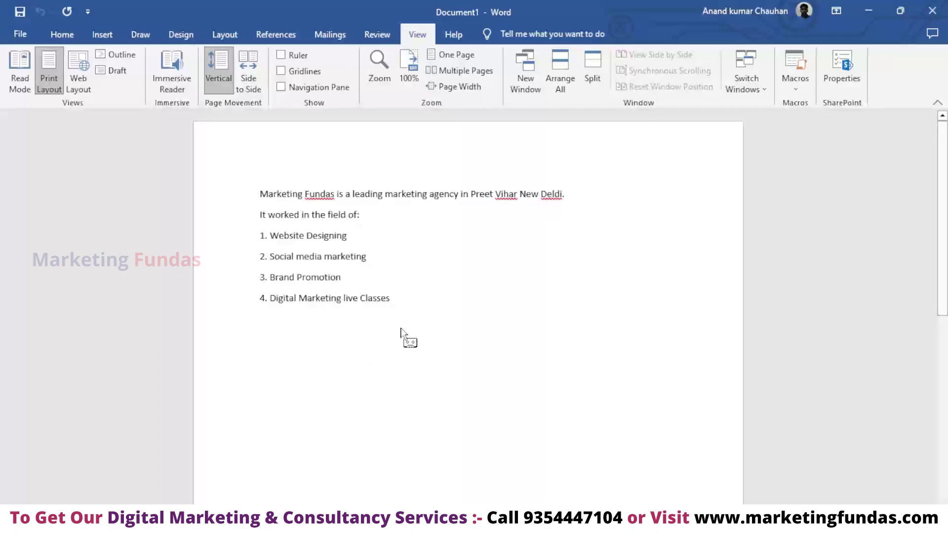
key("Return")
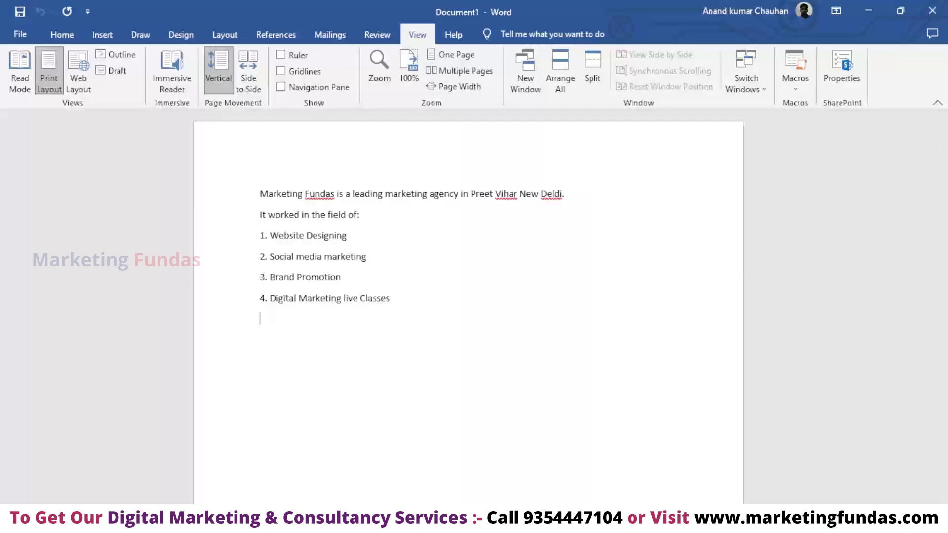
left_click_drag(556, 194, 561, 196)
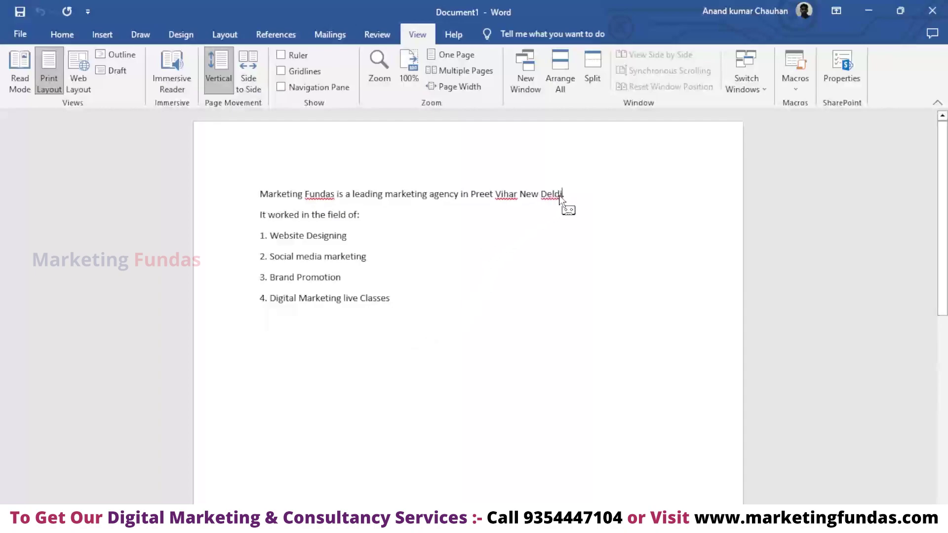
type(".")
left_click_drag(561, 196, 565, 198)
left_click_drag(560, 193, 562, 194)
mouse_move(566, 195)
left_mouse_down()
mouse_move(400, 324)
mouse_move(476, 263)
left_mouse_up()
mouse_move(475, 263)
left_mouse_down()
mouse_move(411, 257)
mouse_move(482, 249)
mouse_move(531, 222)
mouse_move(523, 239)
mouse_move(559, 254)
mouse_move(676, 173)
mouse_move(783, 118)
left_mouse_up()
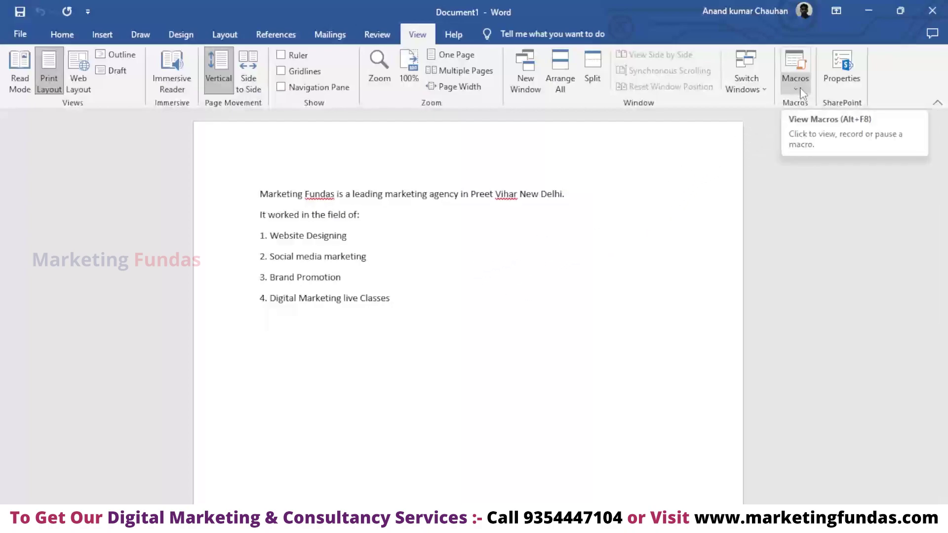
Step: Stop the Details macro recording from the Macros menu
left_click(801, 93)
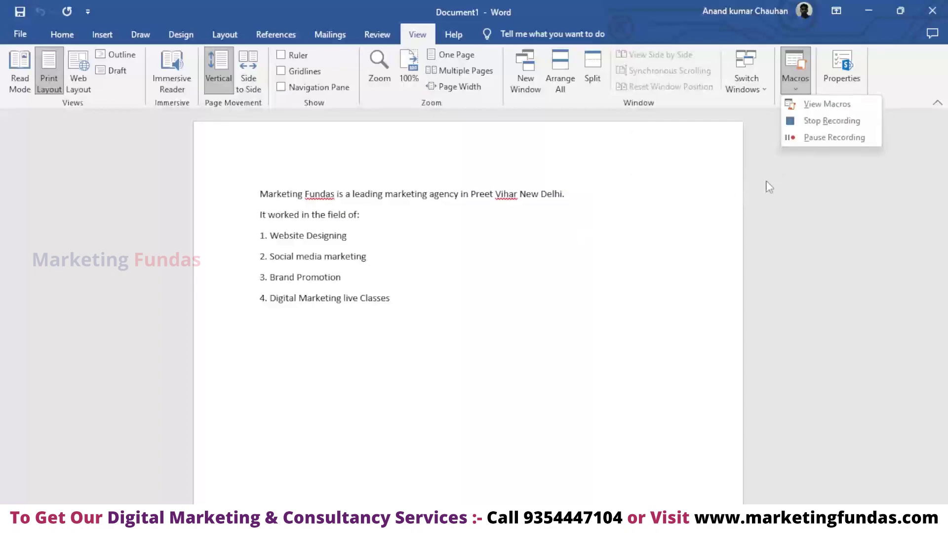
left_click(826, 123)
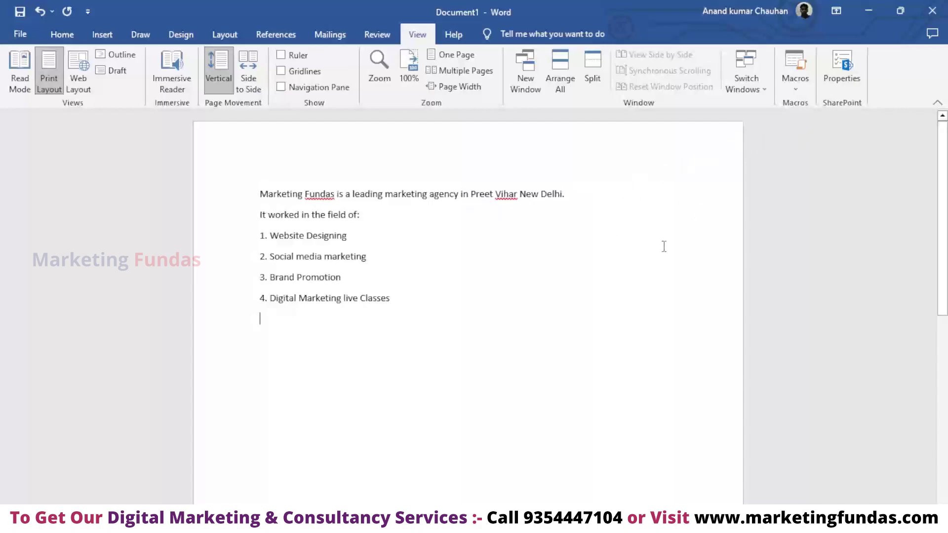
Step: Add blank lines below the services list until page two begins, and start typing the shortcut note
left_click_drag(365, 303, 227, 193)
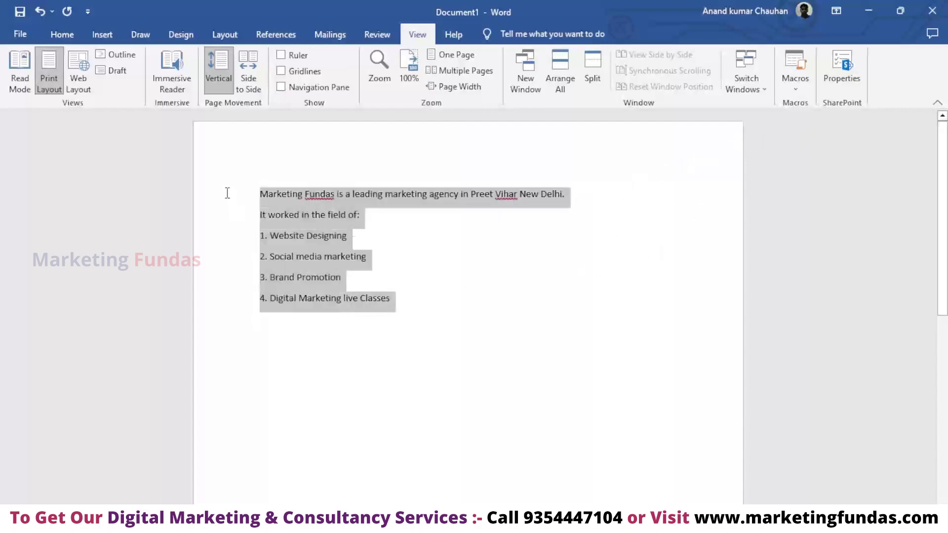
left_click(427, 310)
left_click(298, 339)
key("Return")
key("Return")
key("Return")
key("Return")
key("Return")
key("Return")
key("Return")
key("Return")
key("Return")
key("Return")
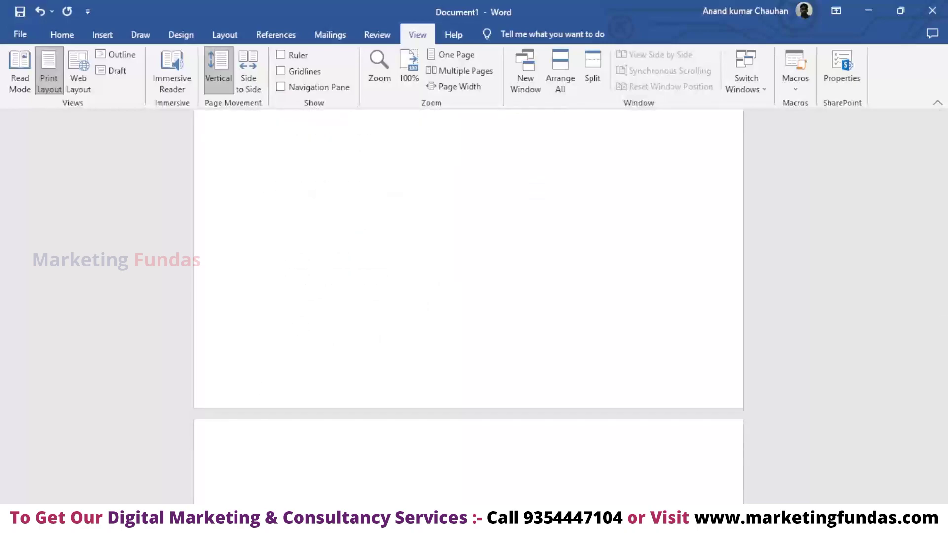
key("Return")
key("Return")
key("Return")
key("Return")
key("Return")
key("Return")
key("Return")
key("Return")
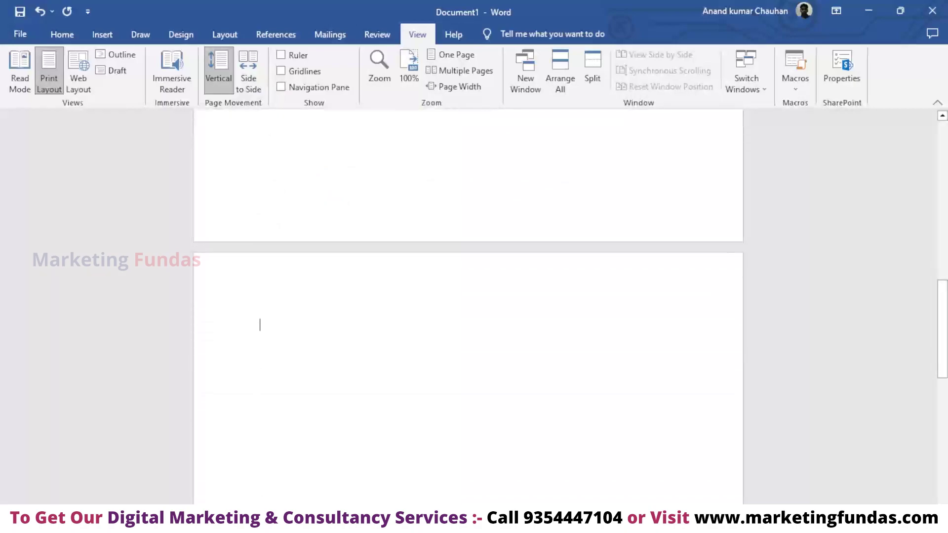
scroll(321, 357, "down", 3)
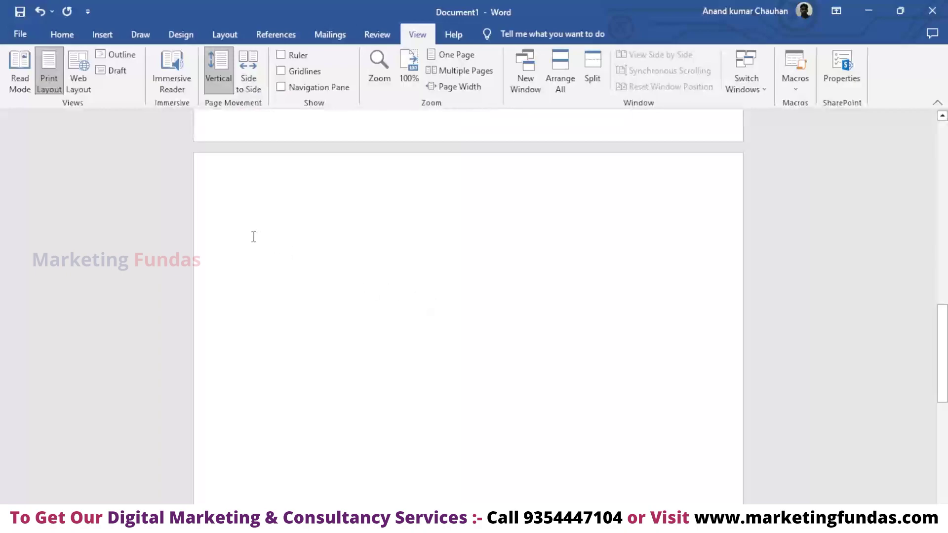
scroll(254, 237, "up", 3)
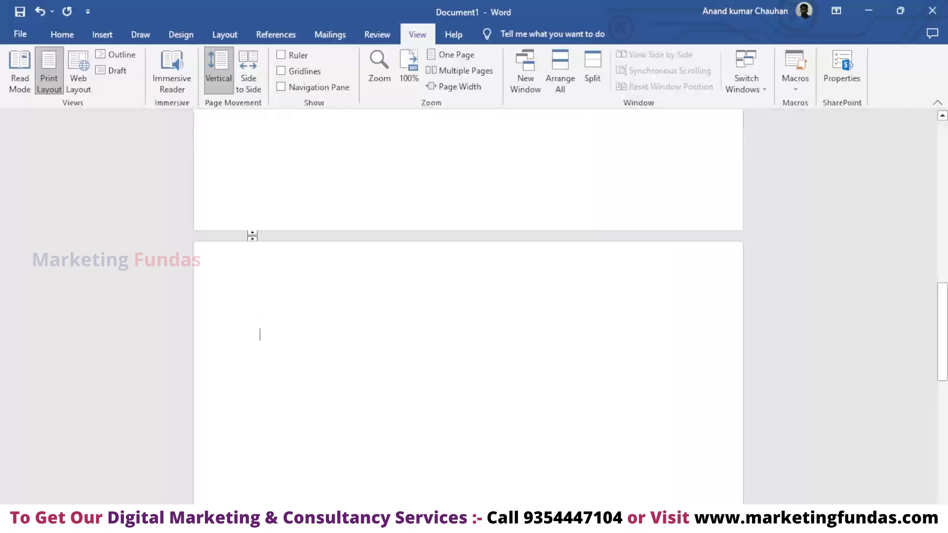
type("ct")
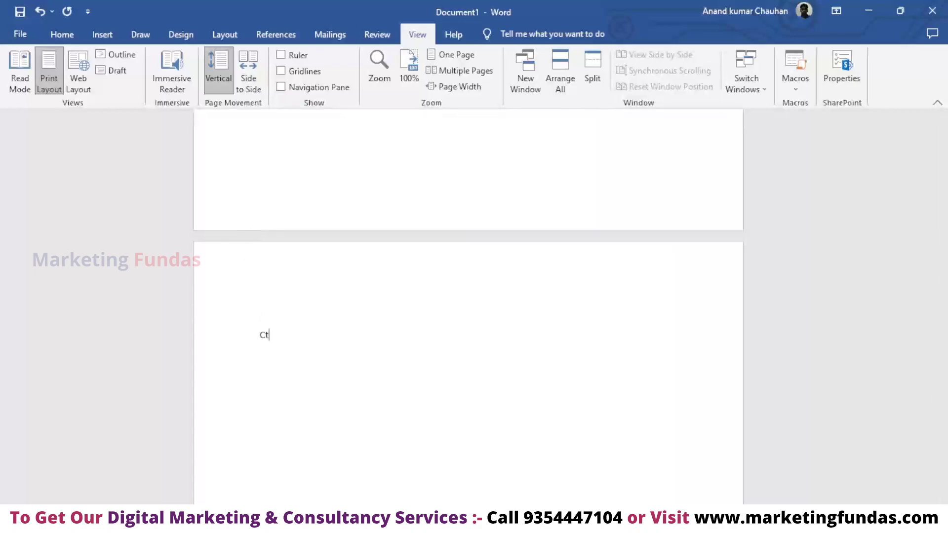
type("rl")
type("+")
type("Shi")
type("t+")
type("M")
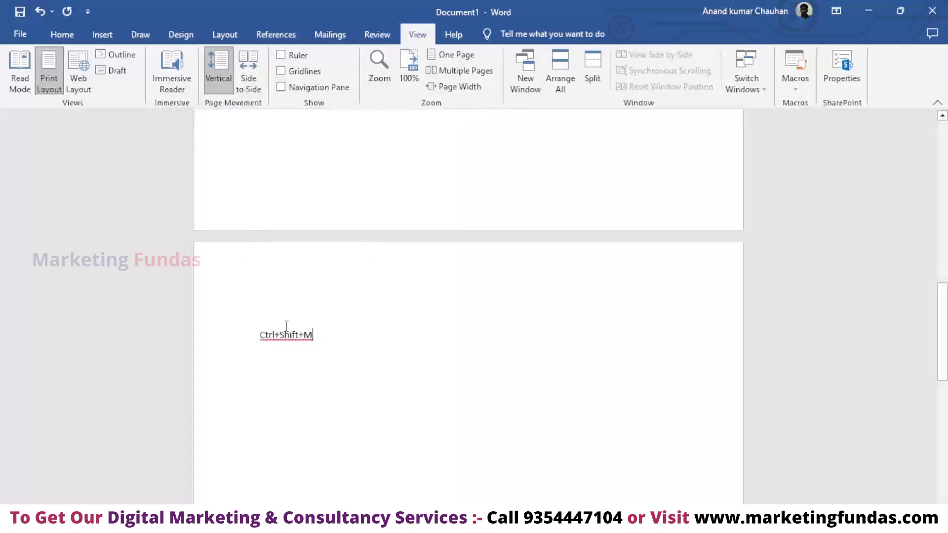
Step: Two lines below the Ctrl+Shift+M note, run the Details macro to insert the paragraph and list
left_click(241, 328)
left_click(256, 369)
key("Return")
key("Return")
key("ctrl+v")
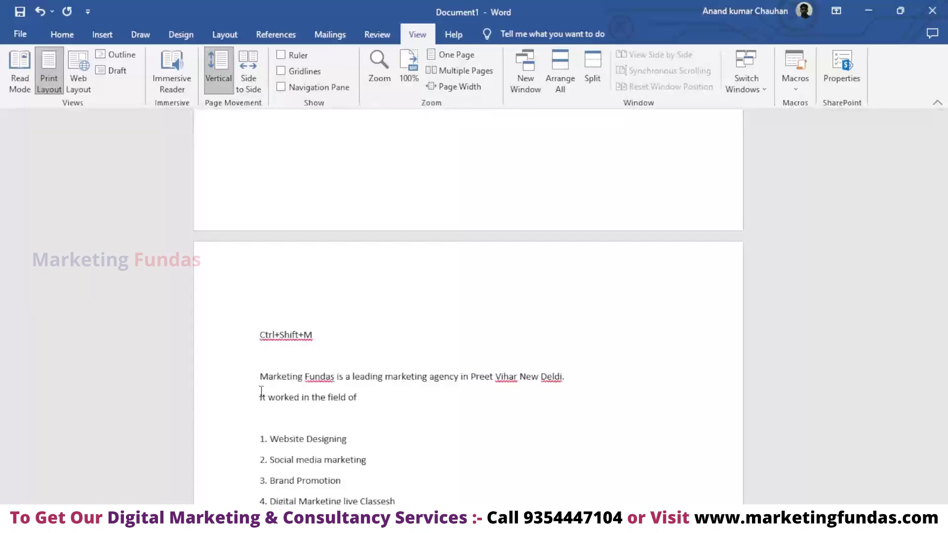
Step: Delete the Ctrl+Shift+M note line above the inserted text
scroll(363, 420, "down", 1)
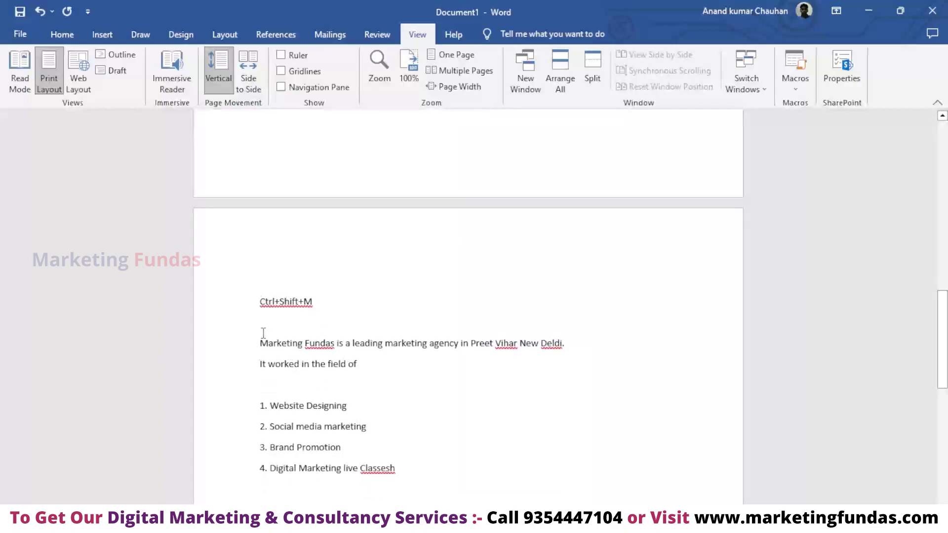
left_click_drag(262, 332, 400, 475)
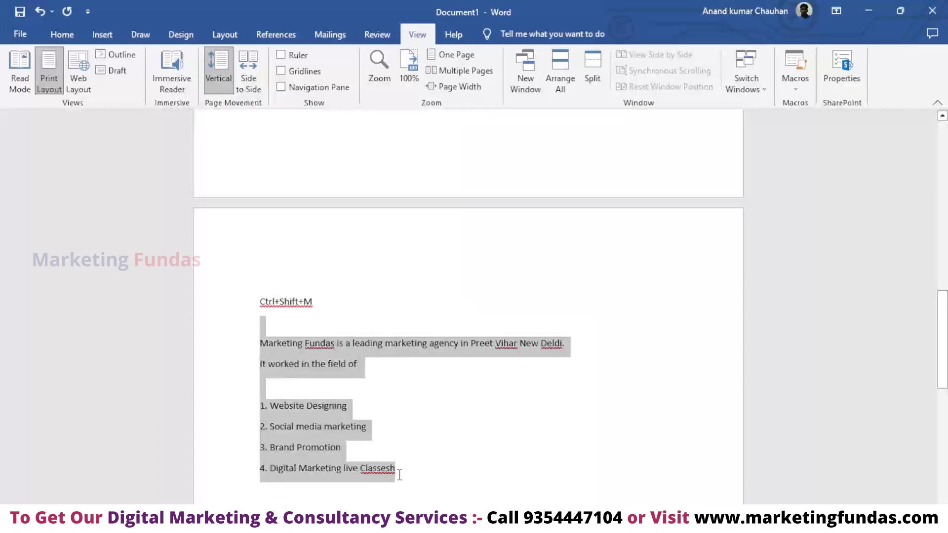
left_click_drag(318, 303, 261, 294)
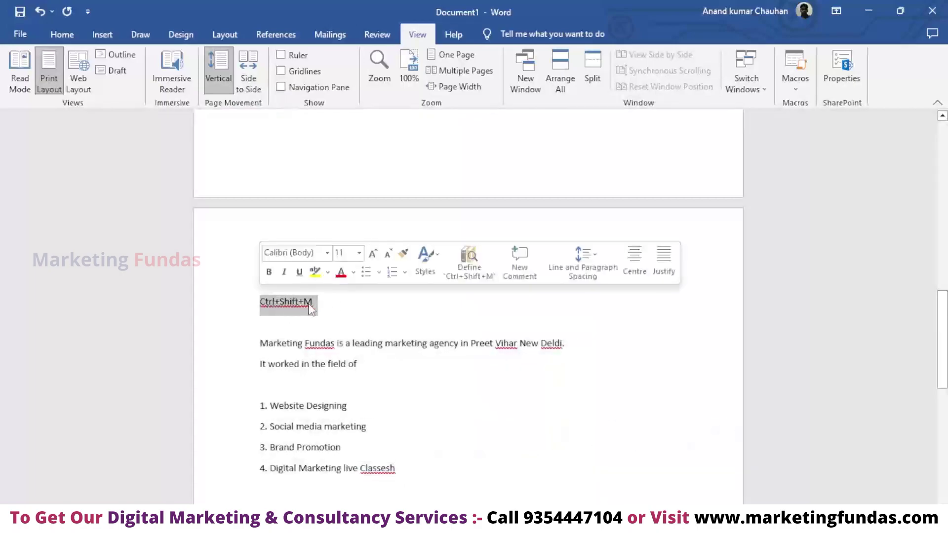
key("Delete")
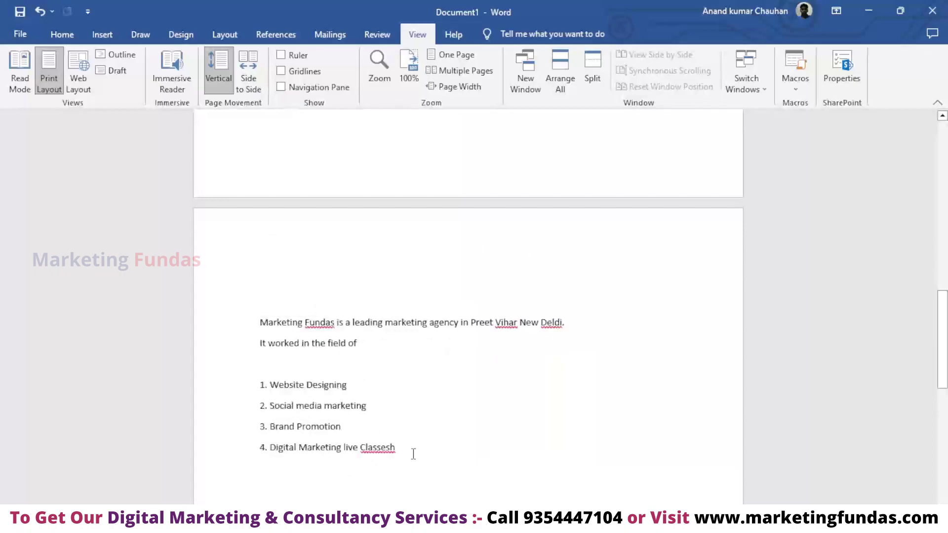
Step: Paste another copy of the agency paragraph and numbered list below the list
scroll(351, 427, "down", 5)
scroll(260, 302, "up", 1)
scroll(268, 313, "down", 1)
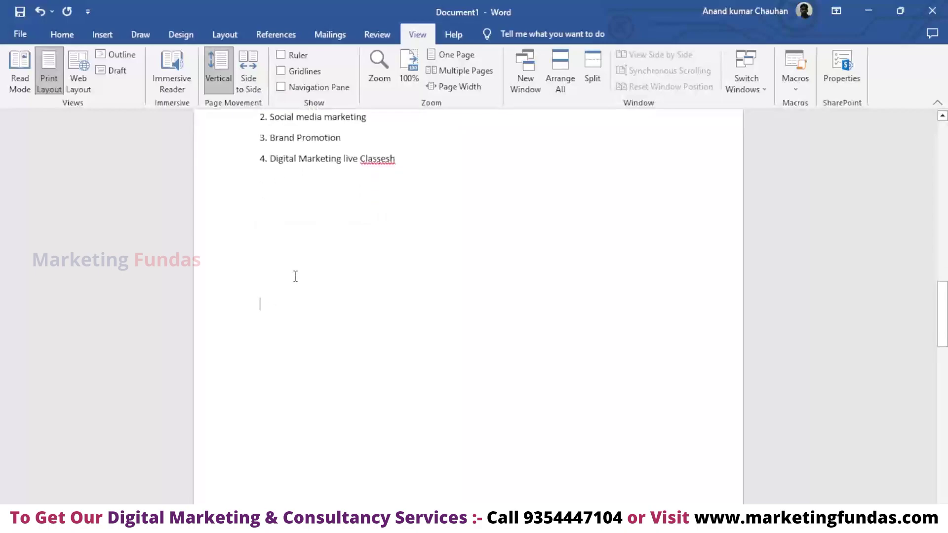
left_click(271, 307)
type("Marketing Fundas is a leading marketing agency in Preet Vihar New Deldi. It worked in the field of :")
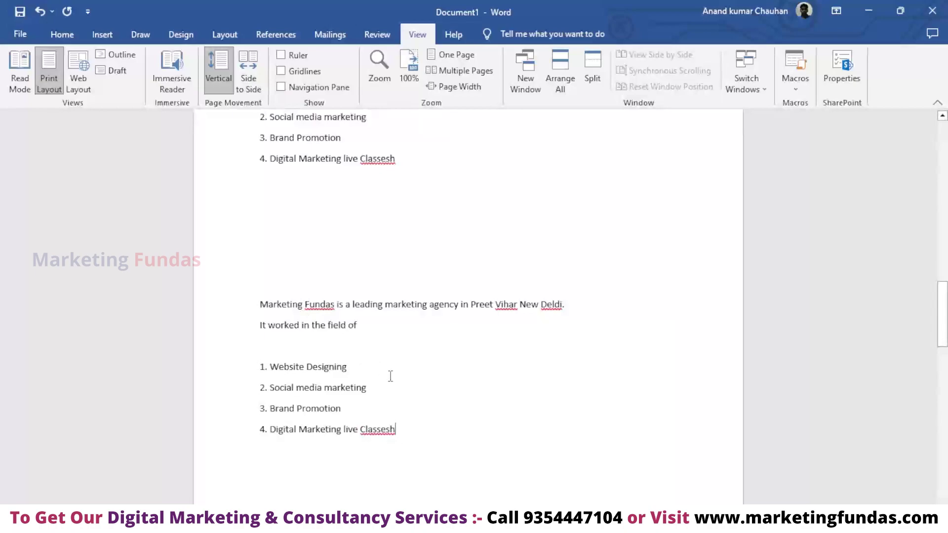
scroll(390, 376, "up", 3)
scroll(408, 362, "up", 4)
Step: Scroll through the pasted copies and select 'New Delhi.' in the first paragraph
scroll(412, 359, "up", 3)
scroll(415, 358, "up", 3)
scroll(413, 355, "up", 3)
scroll(411, 353, "up", 3)
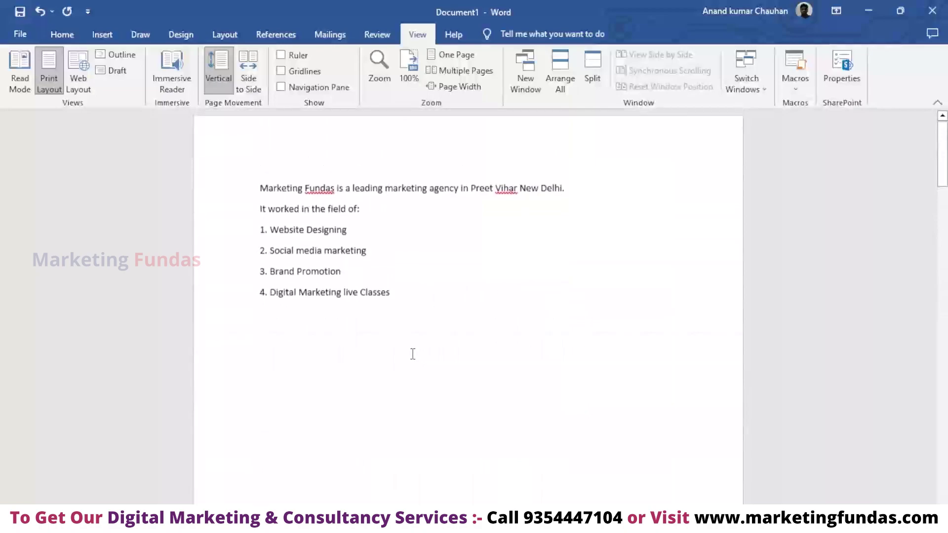
scroll(411, 352, "down", 3)
scroll(404, 345, "down", 8)
scroll(402, 347, "down", 2)
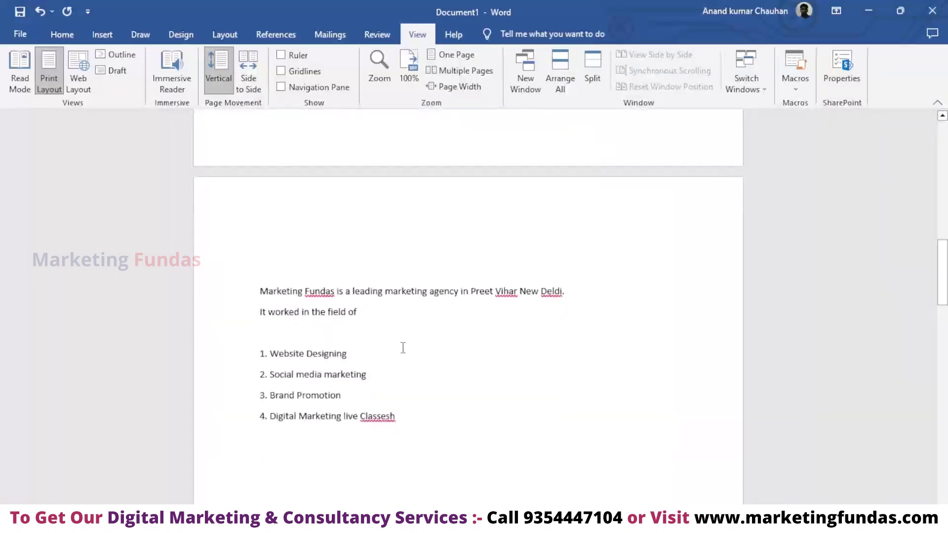
scroll(403, 348, "up", 3)
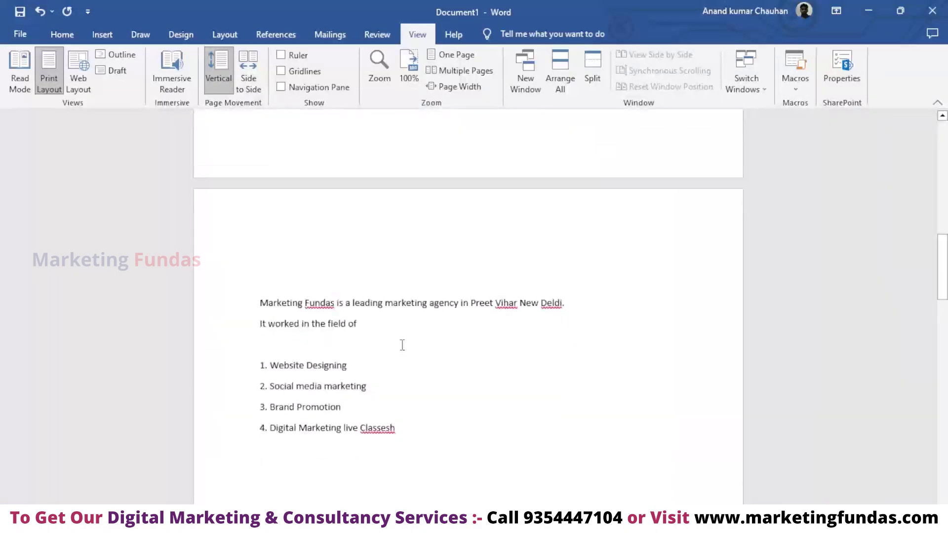
scroll(402, 346, "up", 2)
scroll(403, 345, "up", 3)
scroll(402, 345, "up", 3)
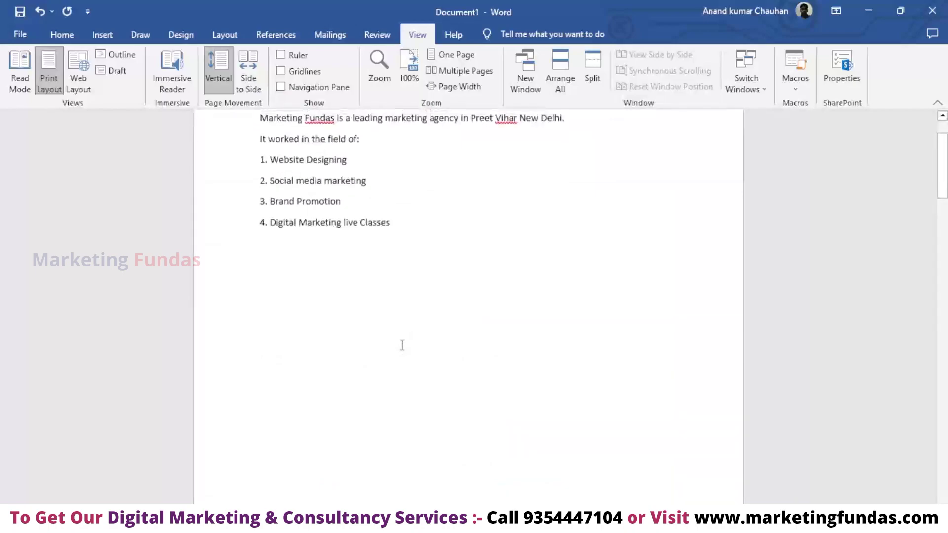
scroll(402, 345, "up", 2)
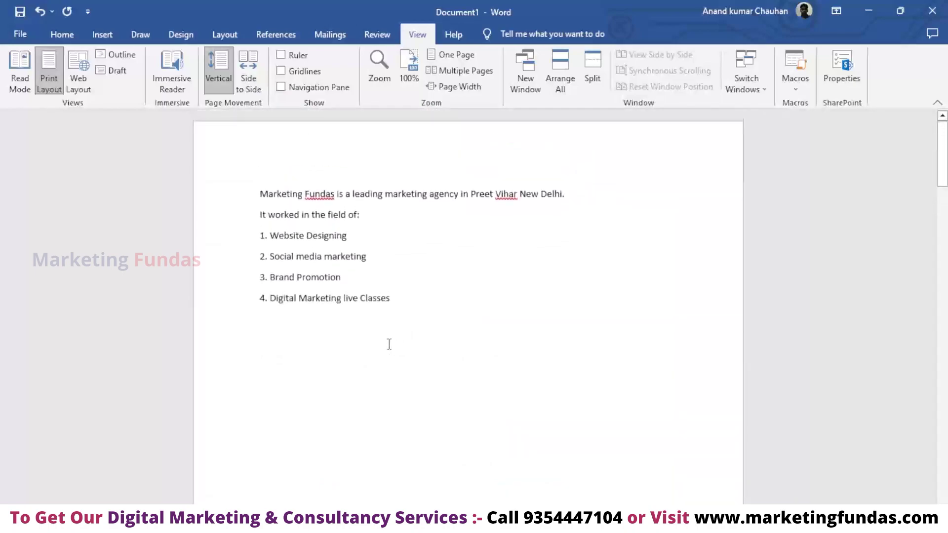
scroll(387, 353, "down", 1)
scroll(381, 354, "down", 4)
scroll(382, 352, "up", 6)
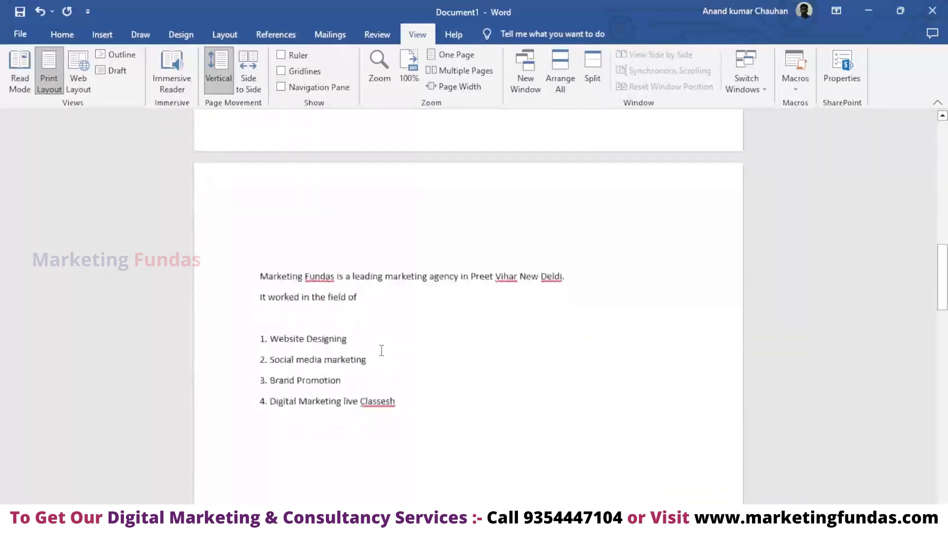
scroll(394, 353, "down", 9)
scroll(412, 346, "up", 4)
scroll(417, 332, "up", 4)
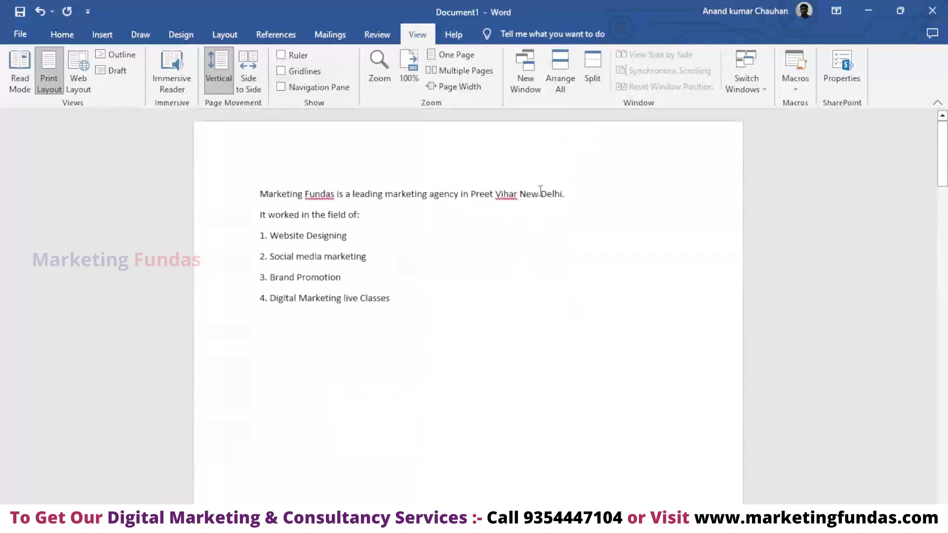
left_click_drag(520, 195, 566, 204)
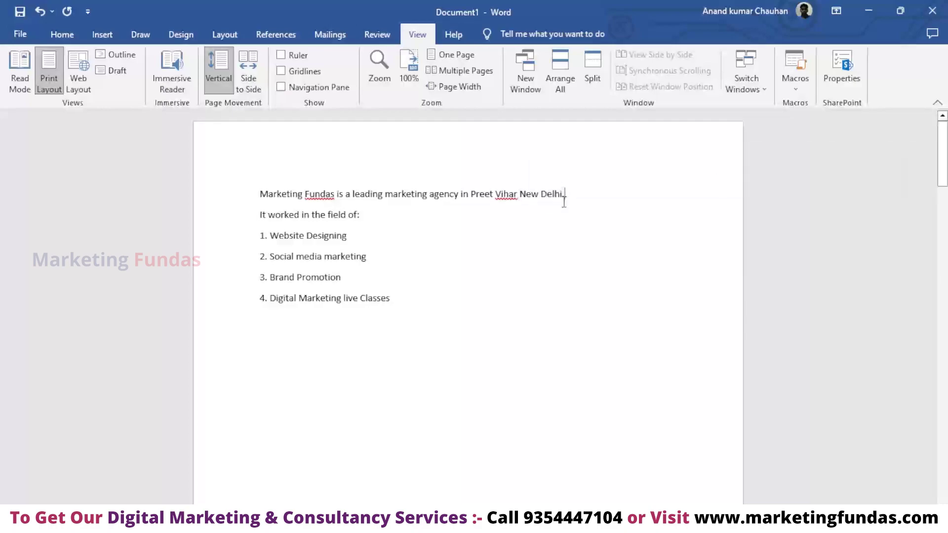
scroll(531, 278, "down", 4)
scroll(508, 291, "down", 7)
scroll(506, 293, "down", 8)
scroll(533, 247, "up", 2)
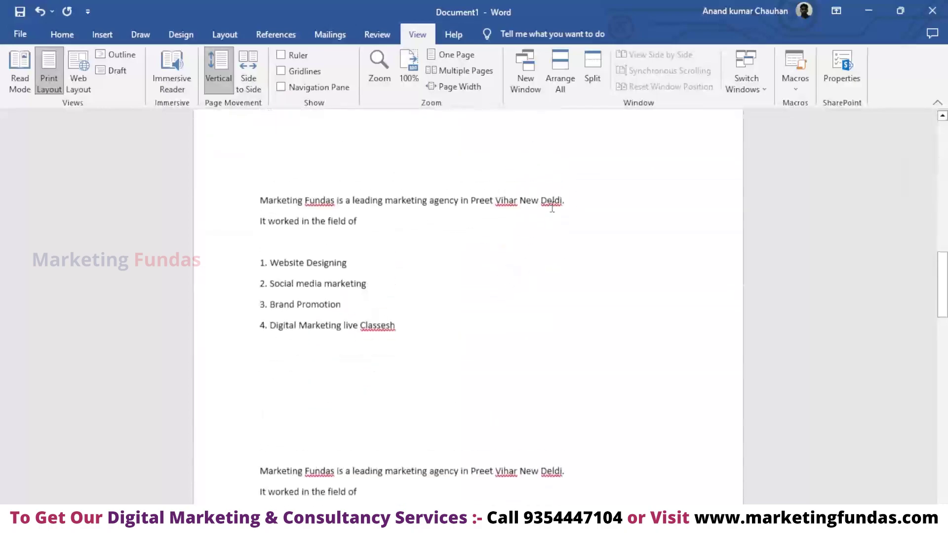
left_click_drag(541, 225, 565, 233)
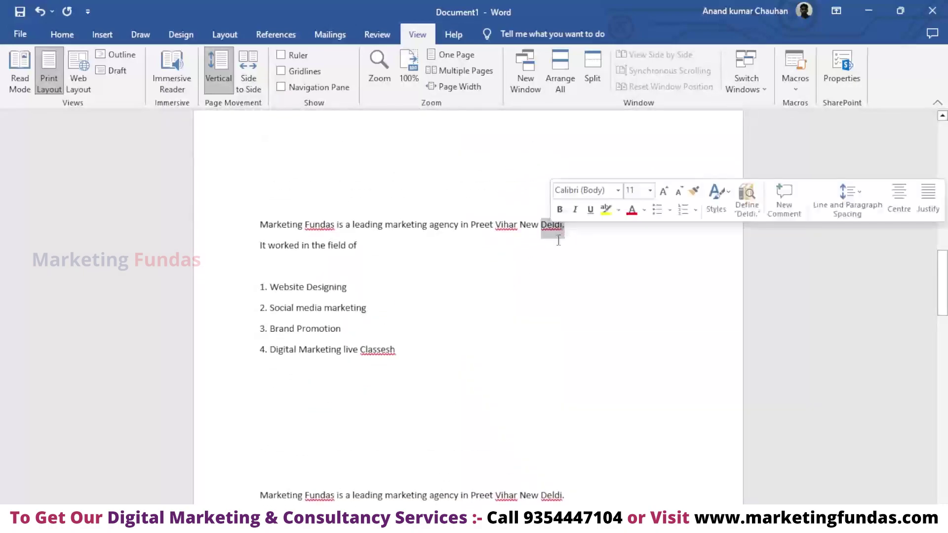
scroll(553, 237, "up", 3)
scroll(483, 276, "up", 2)
left_click(532, 330)
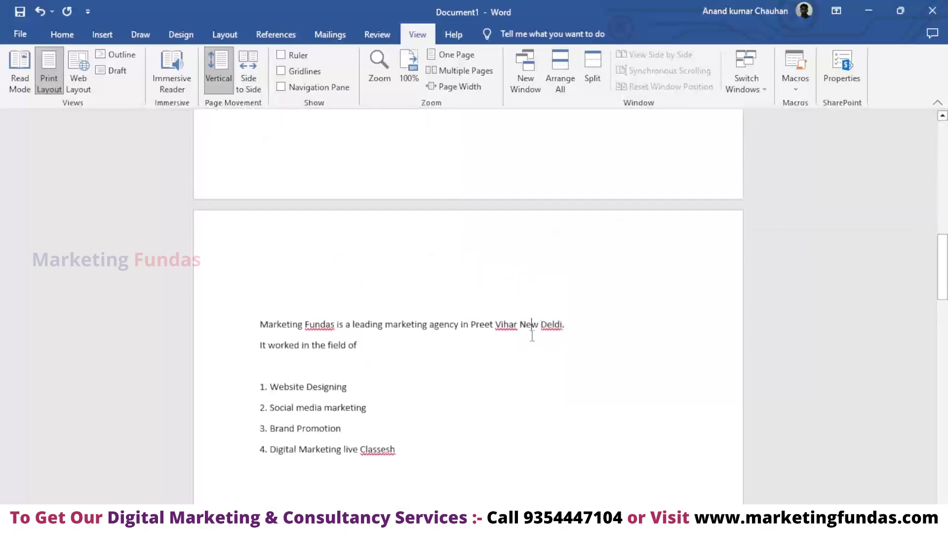
Step: Select the misspelled 'New Deldi.' in the paragraph copies
left_click_drag(562, 326, 542, 334)
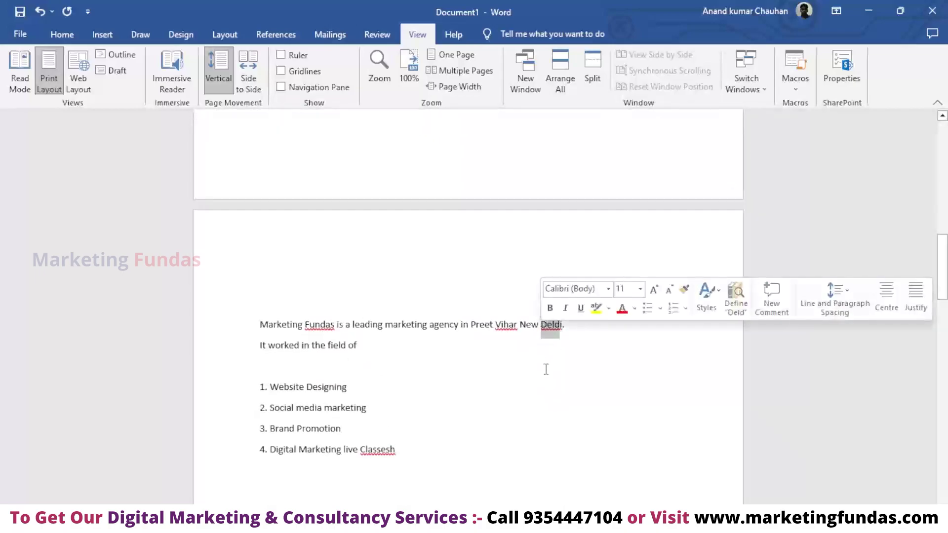
scroll(531, 380, "down", 5)
scroll(523, 369, "down", 4)
scroll(525, 369, "down", 3)
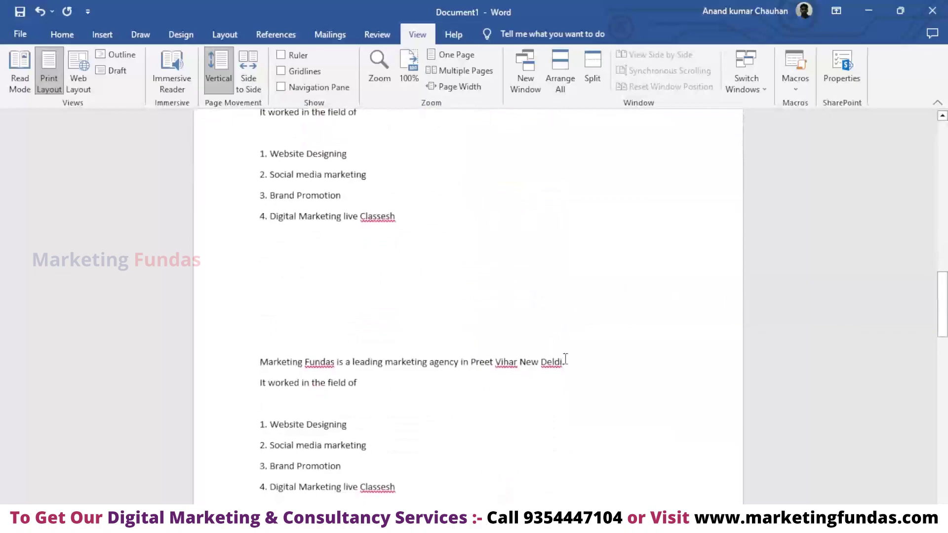
left_click_drag(565, 362, 542, 366)
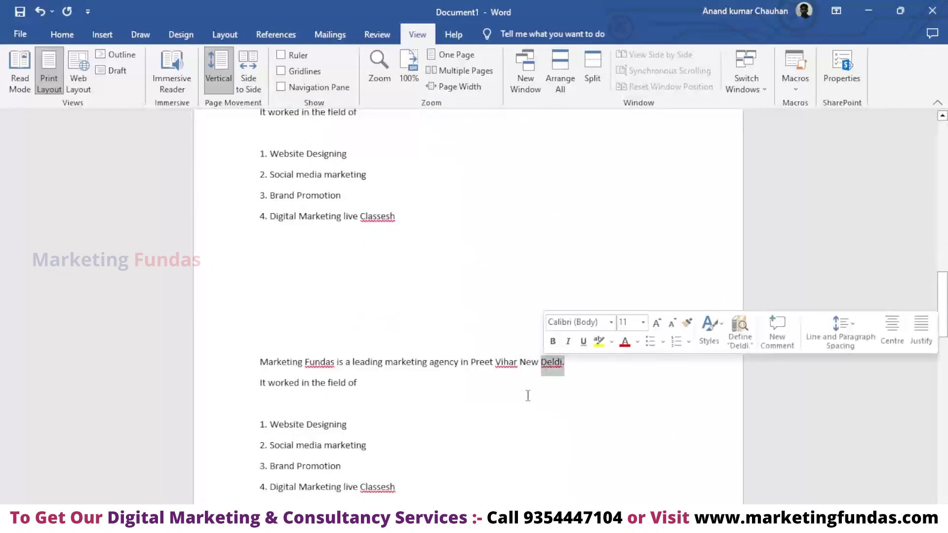
scroll(527, 396, "down", 2)
scroll(483, 387, "down", 8)
Step: Paste another copy of the paragraph and list on a new line below the last list
left_click(425, 276)
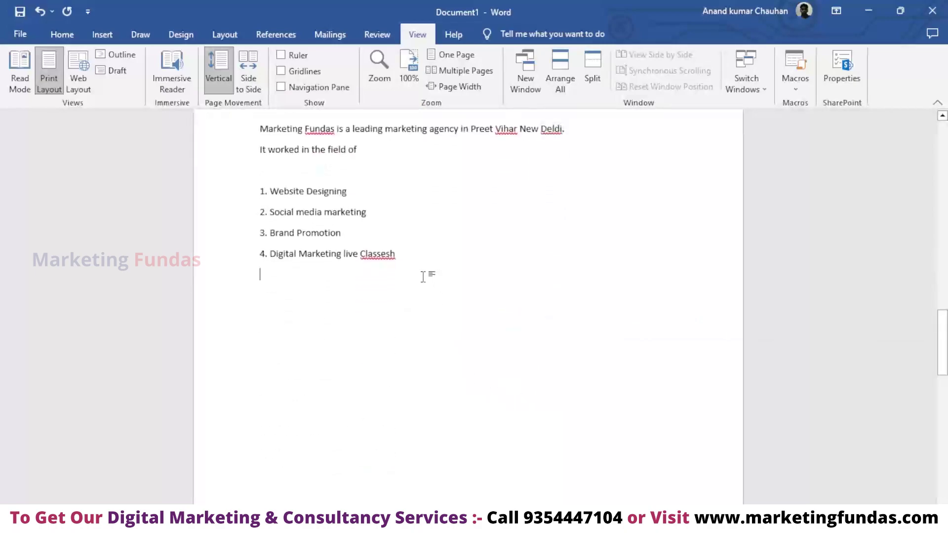
key("Return")
scroll(399, 250, "up", 2)
type("Marketing Fundas is a leading marketing agency in Preet Vihar New Deldi. It worked in the field of  1. Website Designing 2. Social media marketing 3. Brand Promotion 4. Digital Marketing live Classesh")
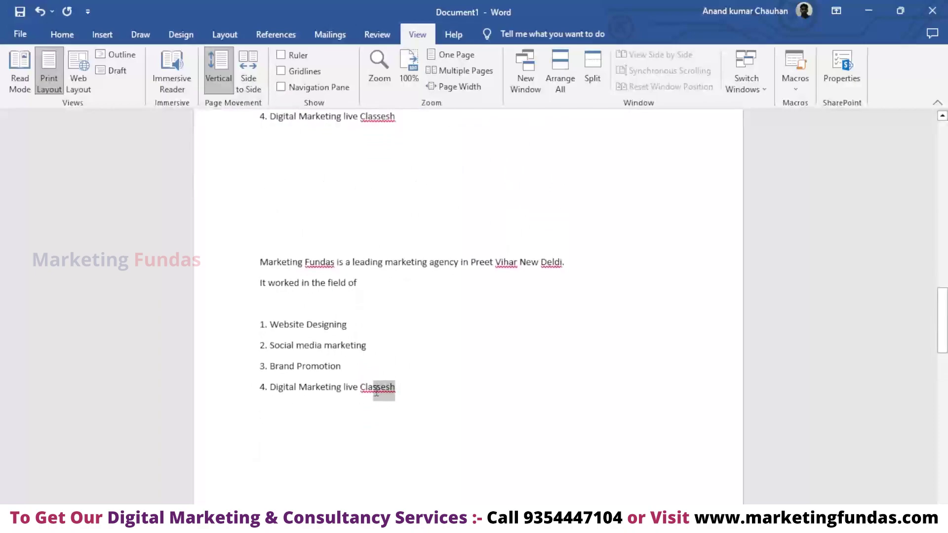
left_click_drag(388, 390, 389, 390)
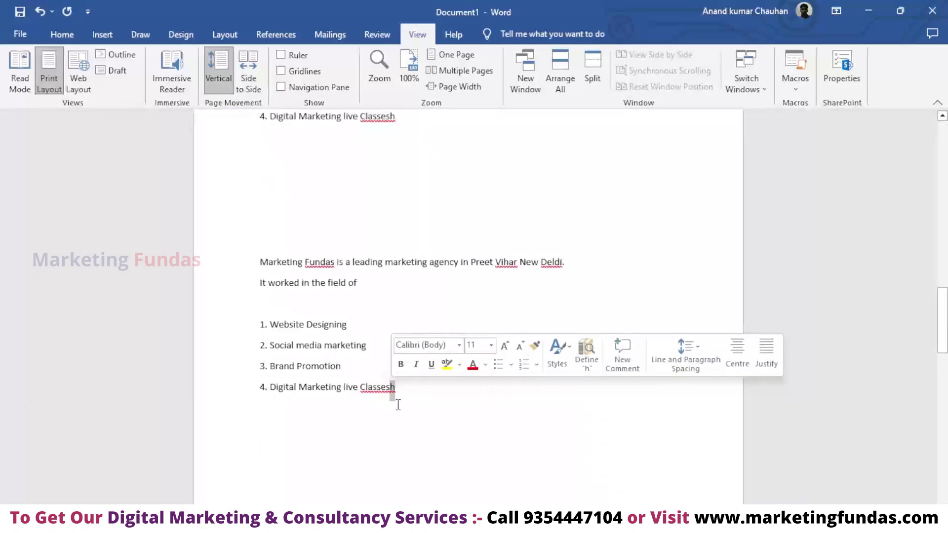
Step: Paste one more copy below the list, then undo that extra paste
left_click(523, 410)
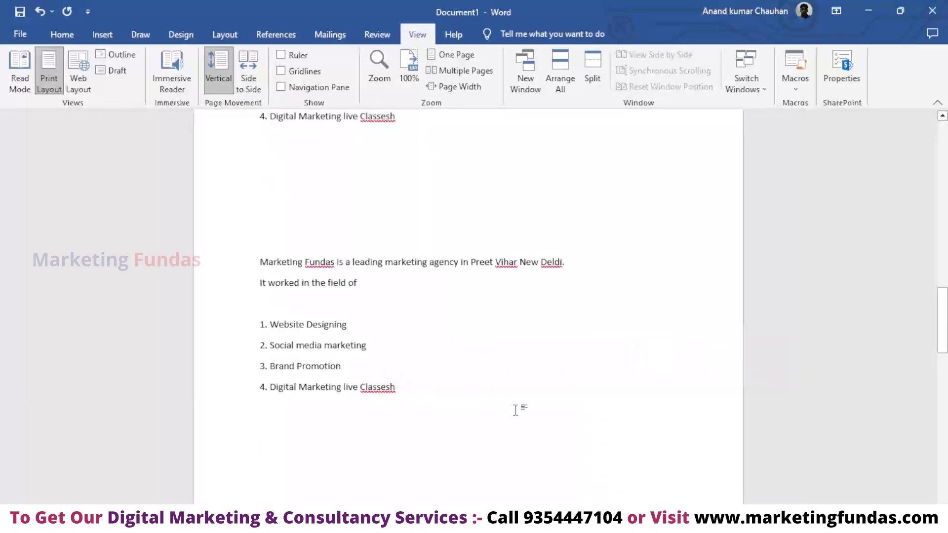
key("Return")
key("Return")
key("ctrl+v")
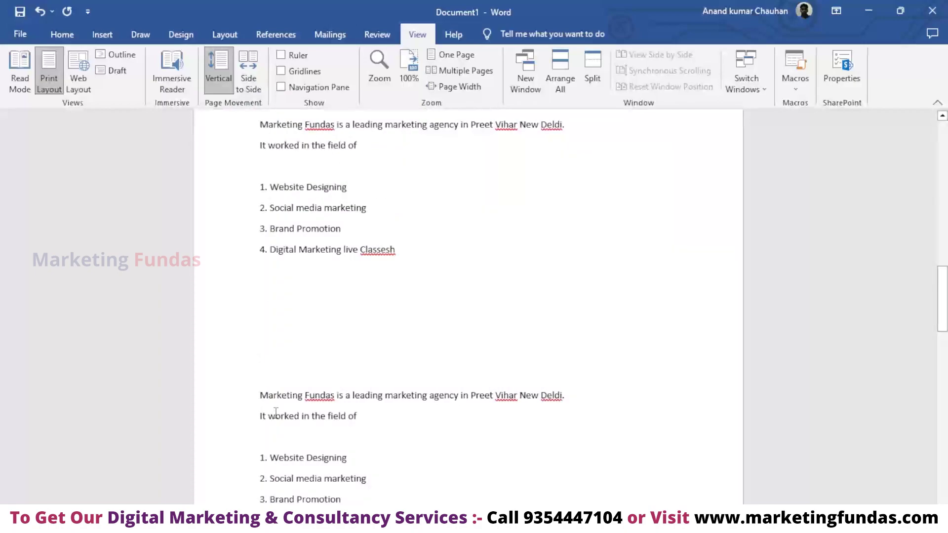
key("ctrl+z")
scroll(528, 301, "down", 3)
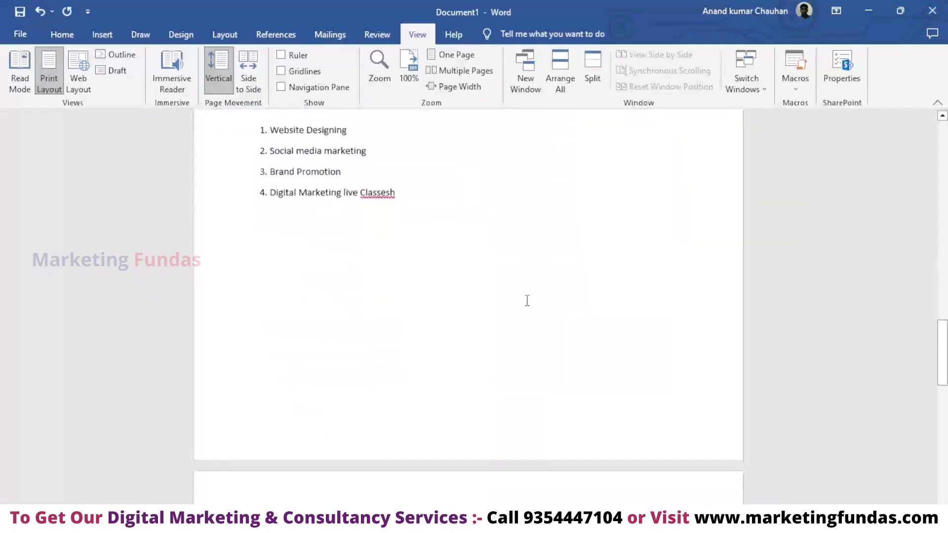
Step: Type the numbers 1 to 9, one per line, on the new page
scroll(527, 301, "down", 4)
scroll(415, 313, "down", 2)
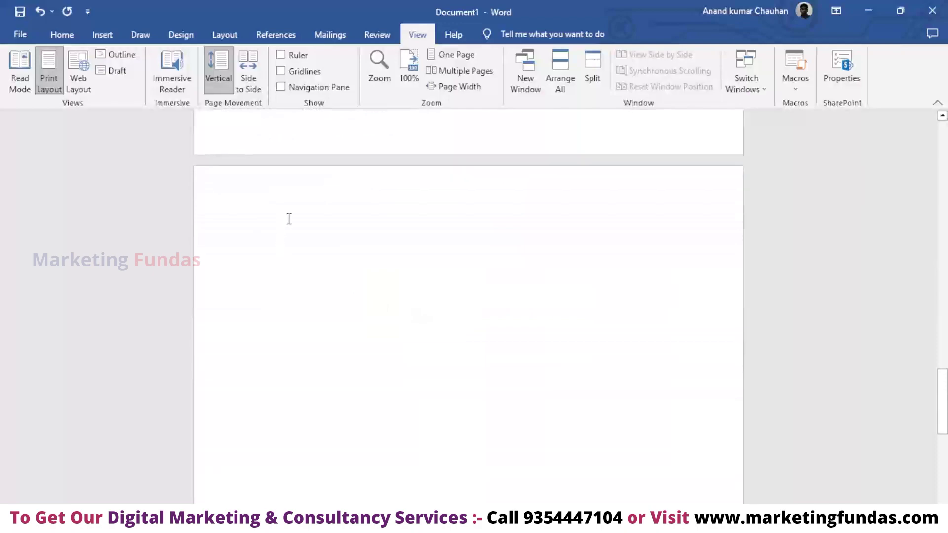
type("1 2 3 4 5 6 7 8 9")
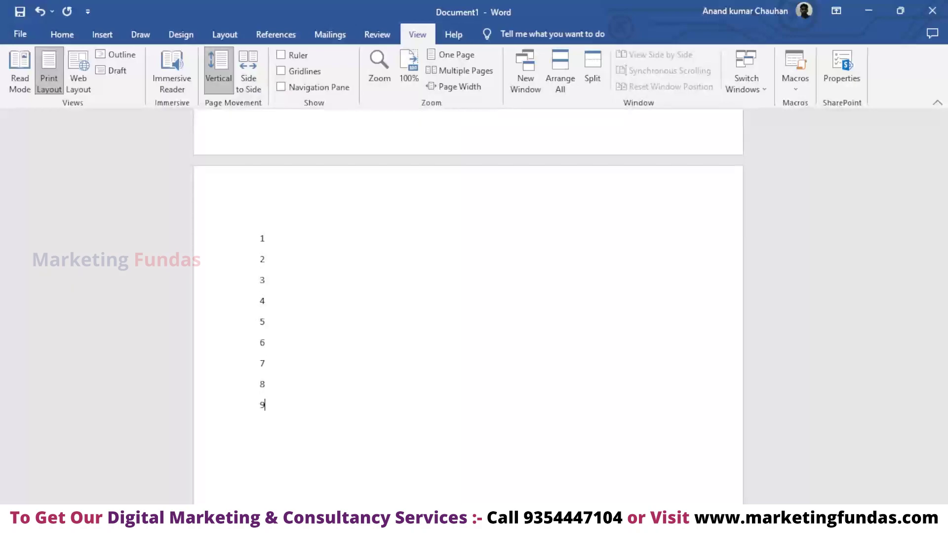
Step: Rework the first line with '()-', then clear the automatic (1) numbering and stray bracket
left_click(271, 238)
type("(1")
type(")")
type("-")
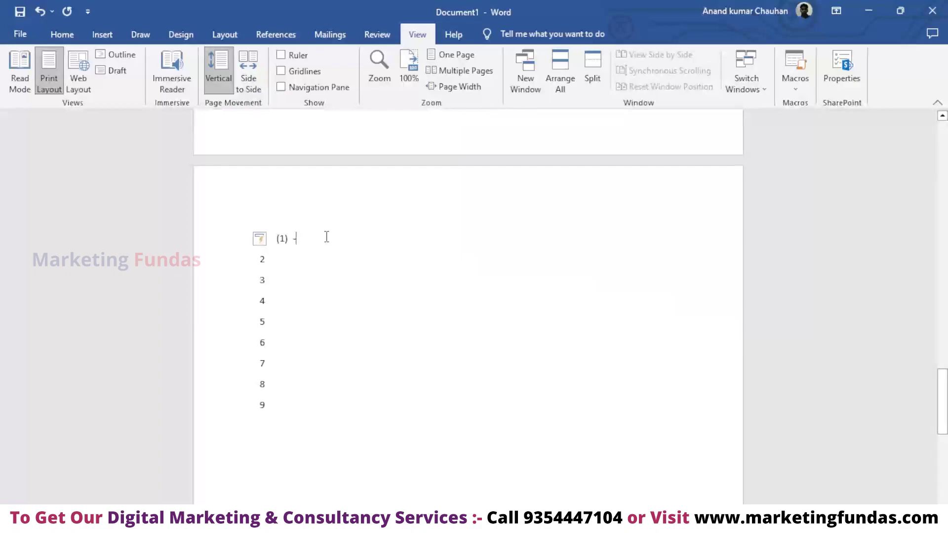
key("BackSpace")
key("BackSpace")
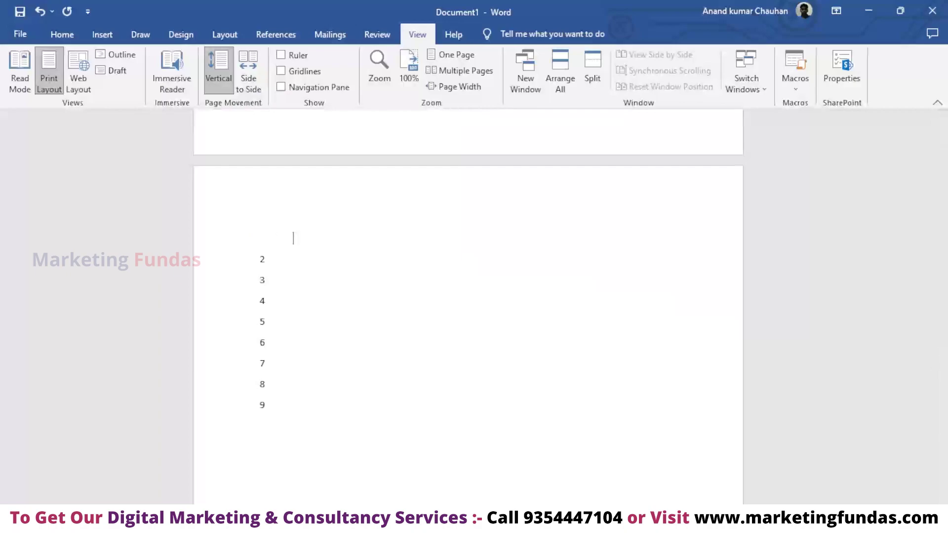
key("ctrl+z")
triple_click(326, 237)
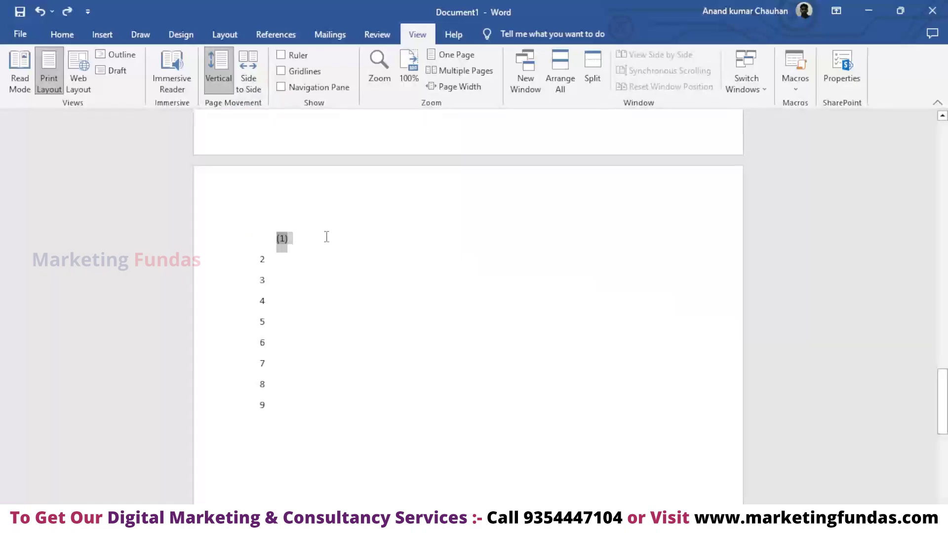
key("BackSpace")
type("1")
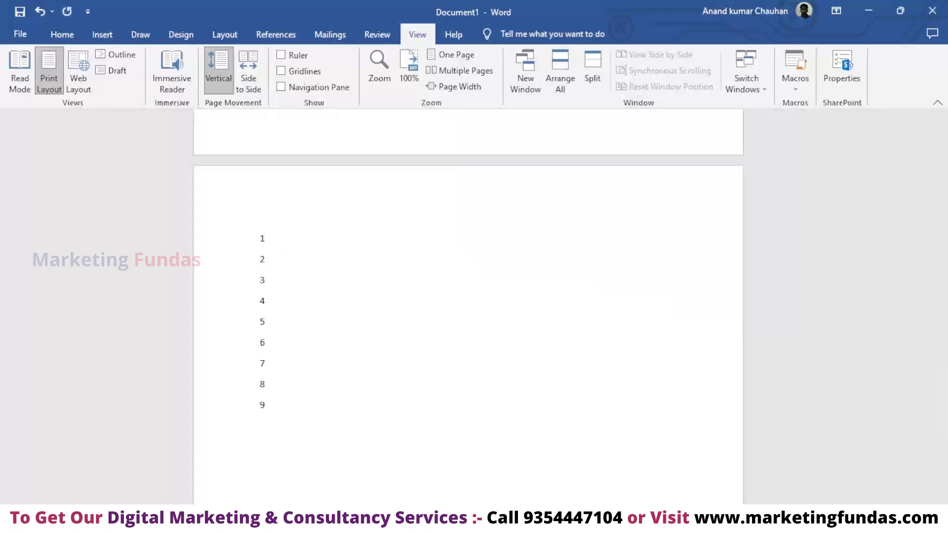
type("(0")
type("()")
key("BackSpace")
key("BackSpace")
left_click(329, 230)
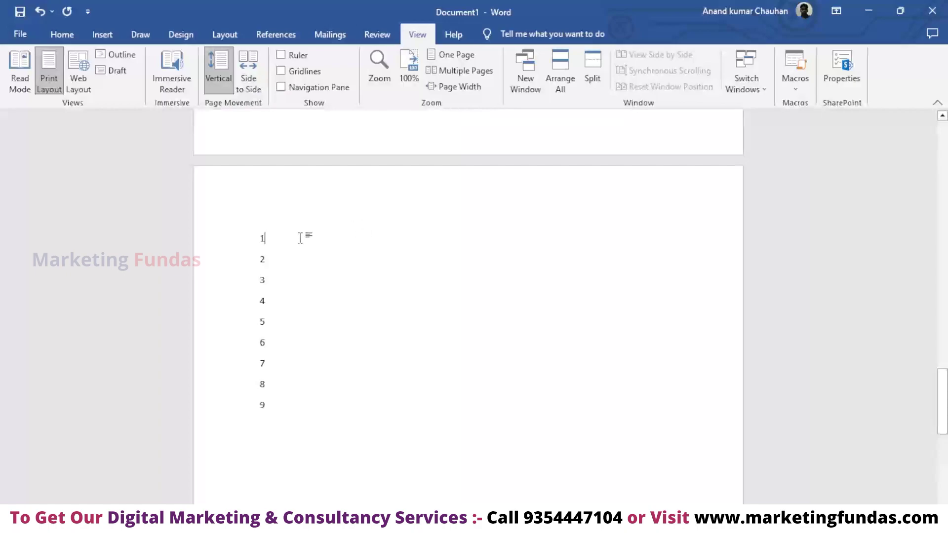
left_click(260, 238)
Step: Place the caret before the number 1 and start a new macro recording named Macro1
scroll(260, 239, "up", 10, "ctrl")
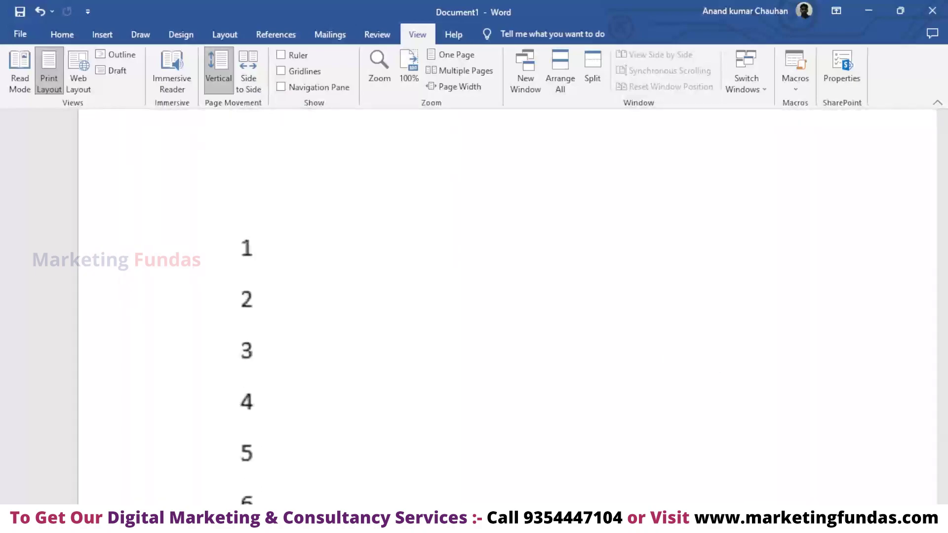
scroll(260, 239, "up", 5, "ctrl")
left_click(235, 261)
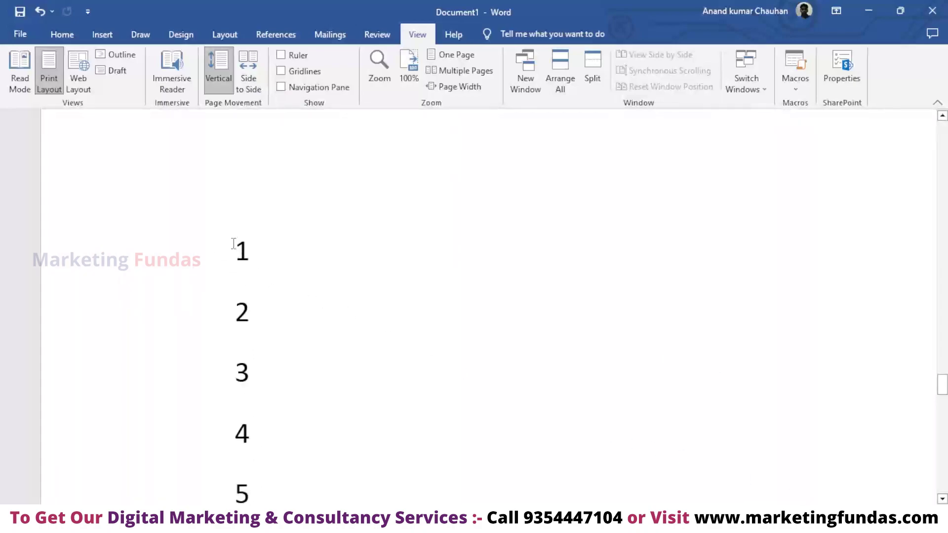
left_click(800, 74)
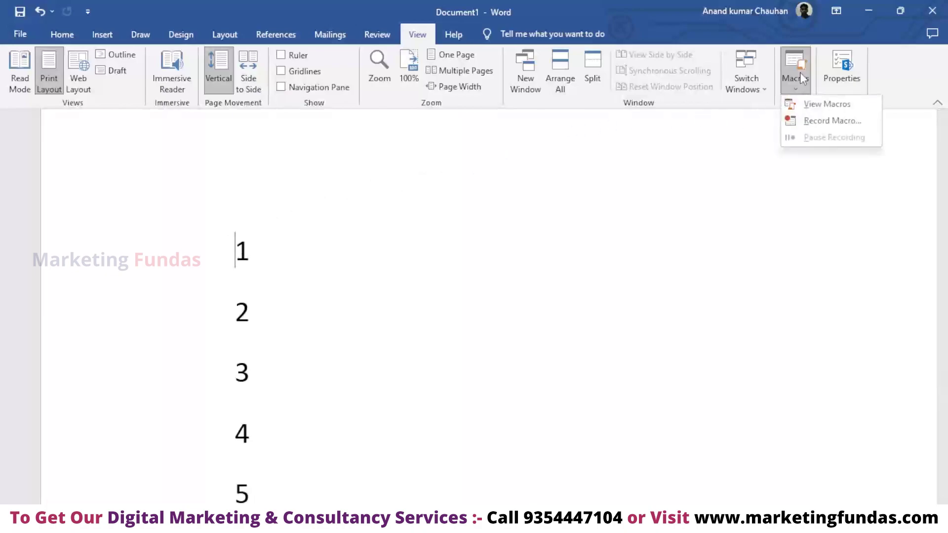
left_click(825, 123)
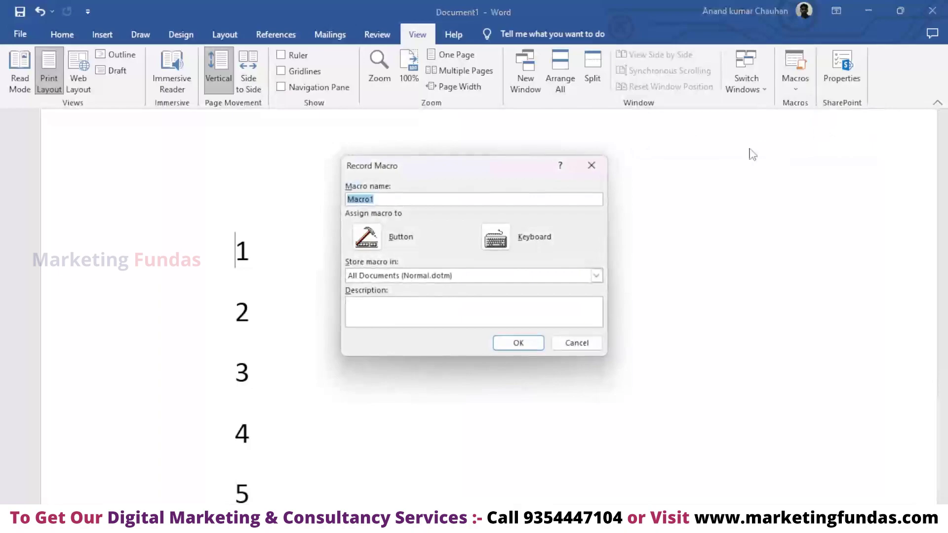
left_click(441, 202)
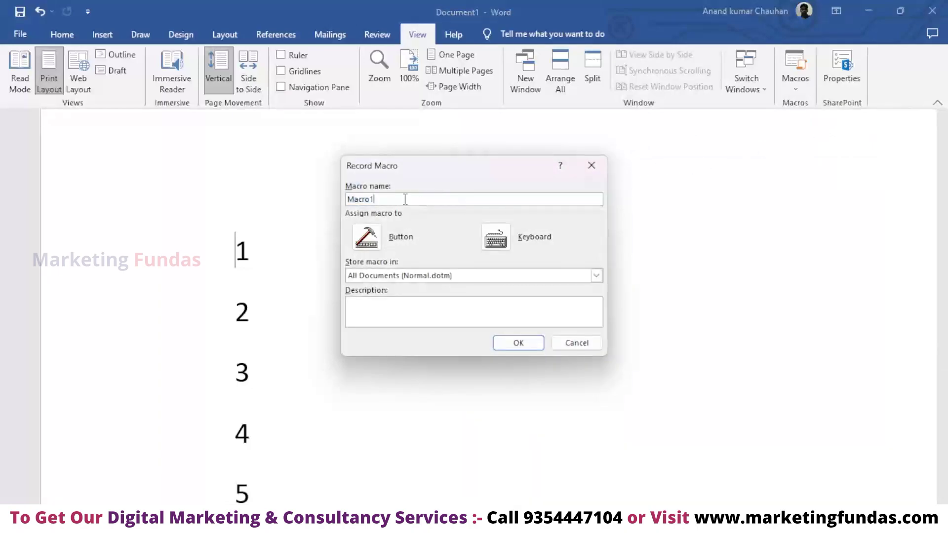
key("BackSpace")
Step: Assign the Ctrl+Shift+N shortcut to Macro1 and begin recording
left_click(495, 239)
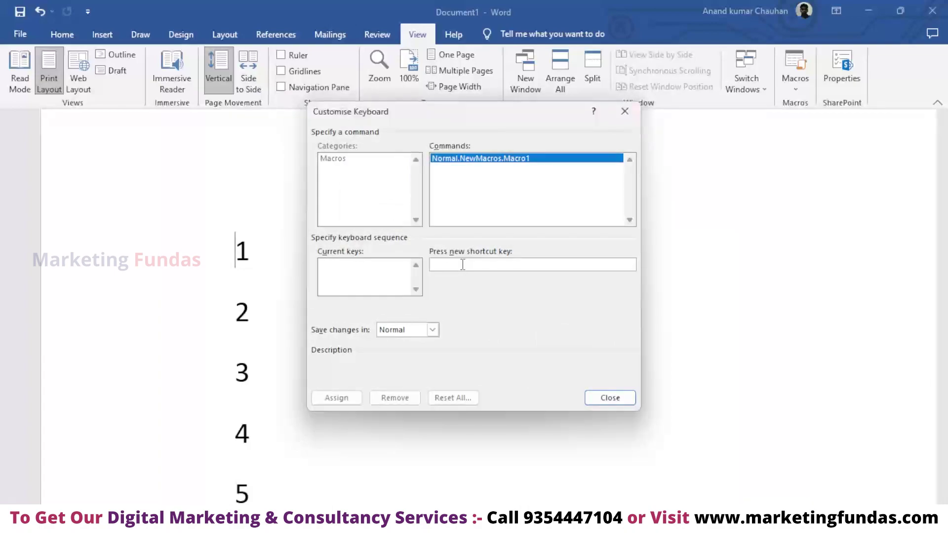
key("ctrl+shift+n")
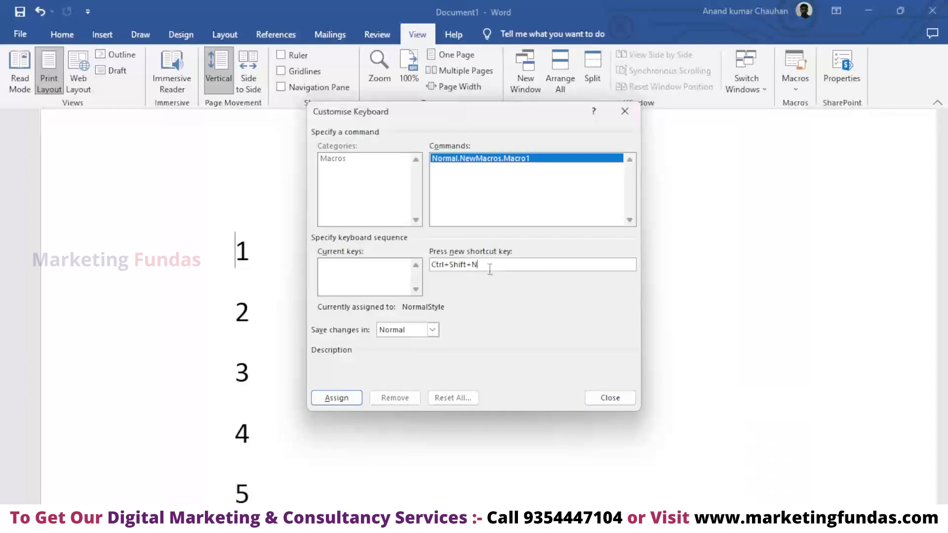
left_click(354, 399)
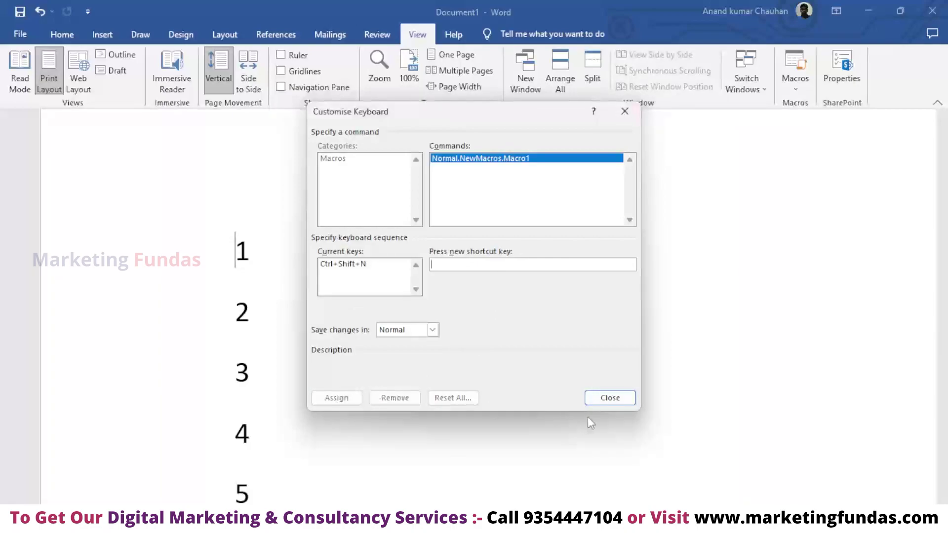
left_click(612, 398)
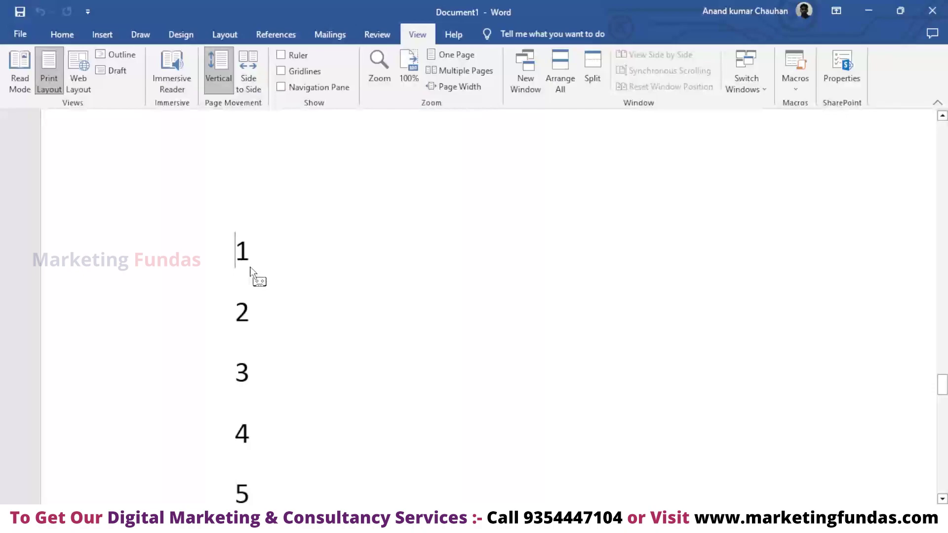
Step: Turn the first number into '(1) -', put the caret before 2, and stop the recording
type("(")
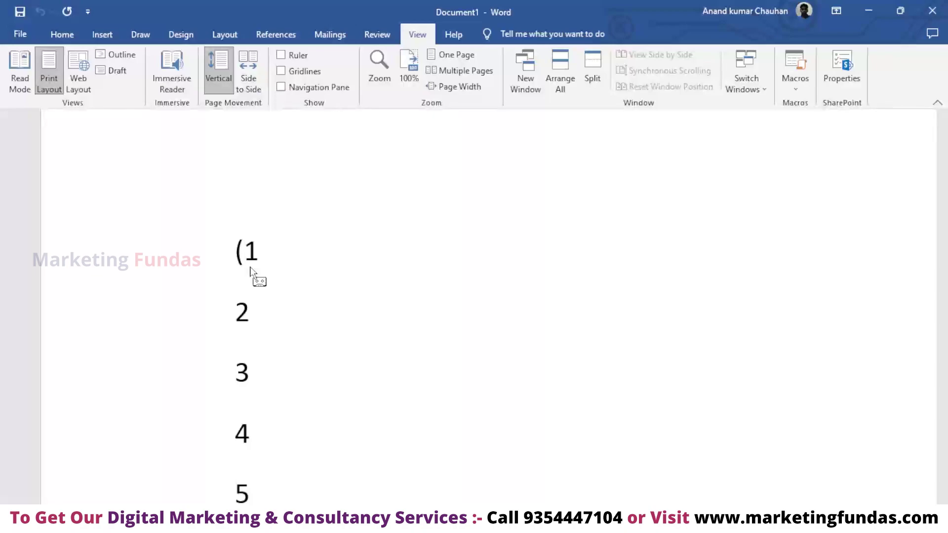
key("Right")
type(")")
type(" -")
left_click(250, 311)
left_click(234, 311)
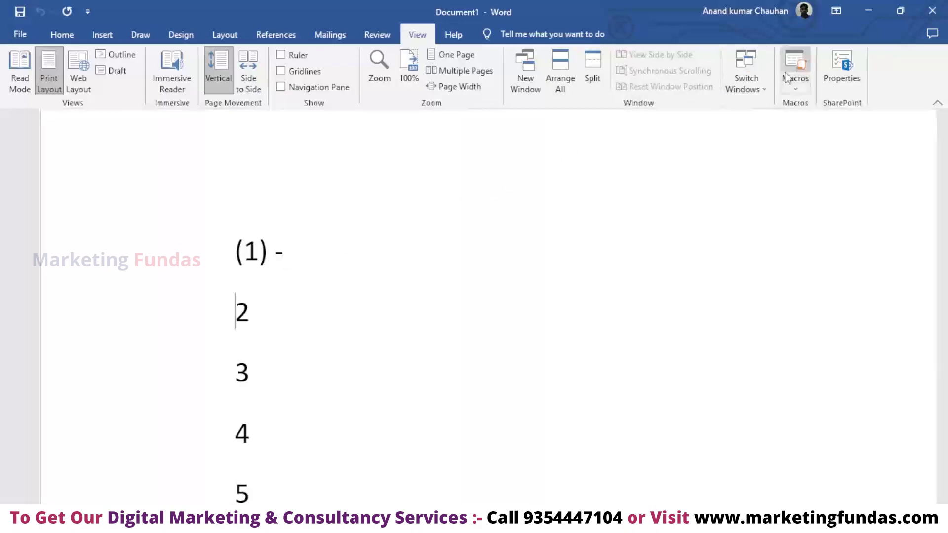
left_click(795, 84)
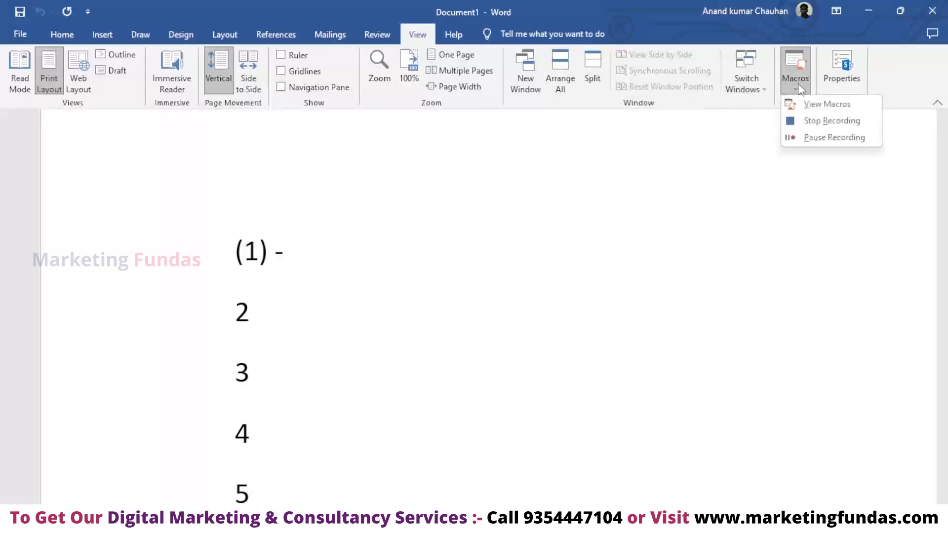
left_click(819, 123)
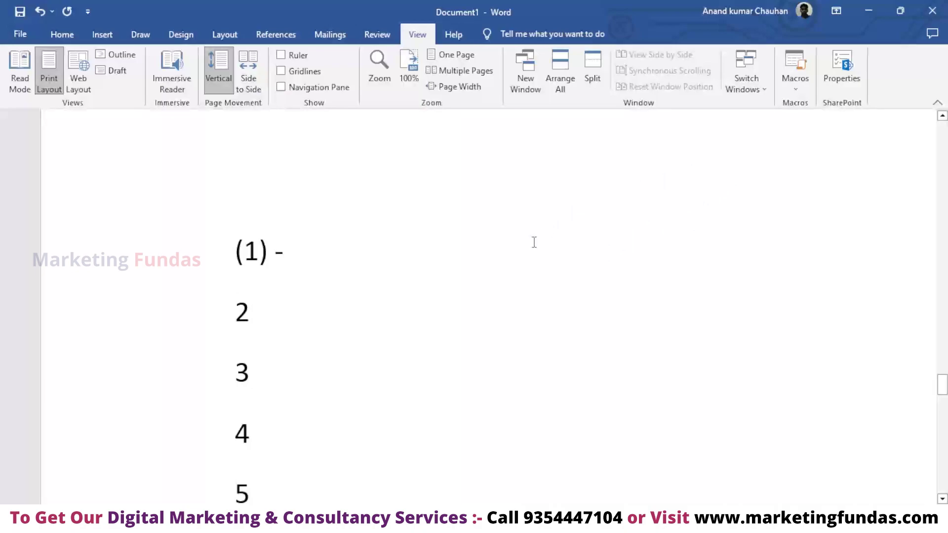
Step: Replay the macro with Ctrl+Shift+M on numbers 2 through 9 to format them as '(n) -'
key("ctrl+shift+m")
key("ctrl+shift+m")
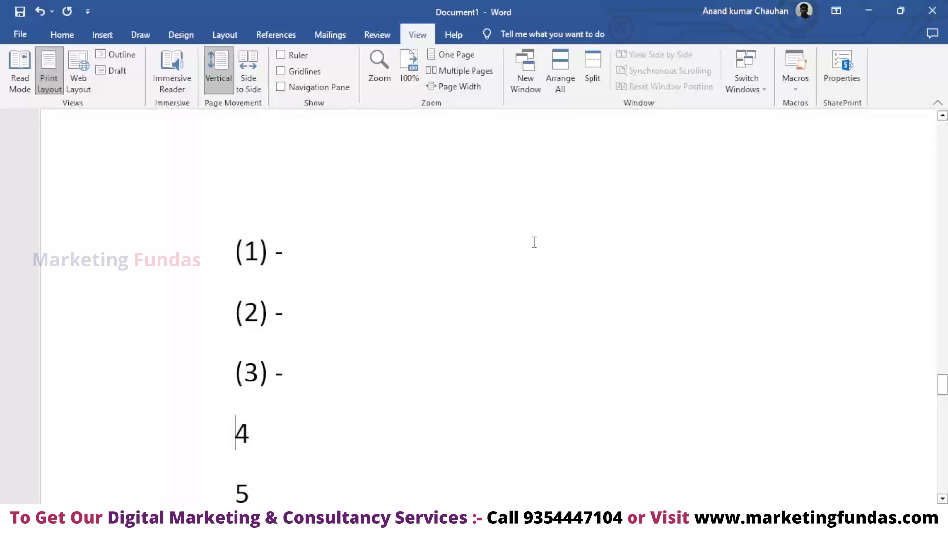
key("ctrl+shift+m")
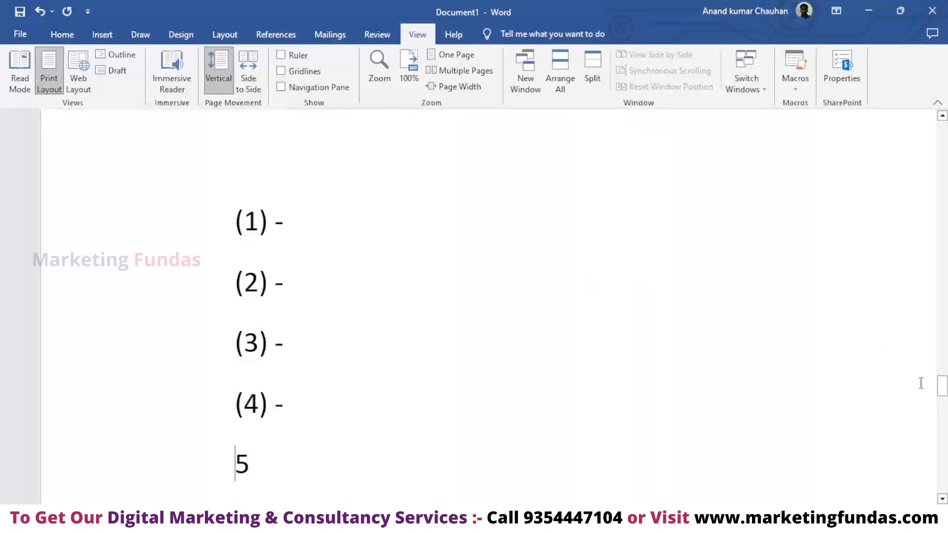
key("ctrl+shift+m")
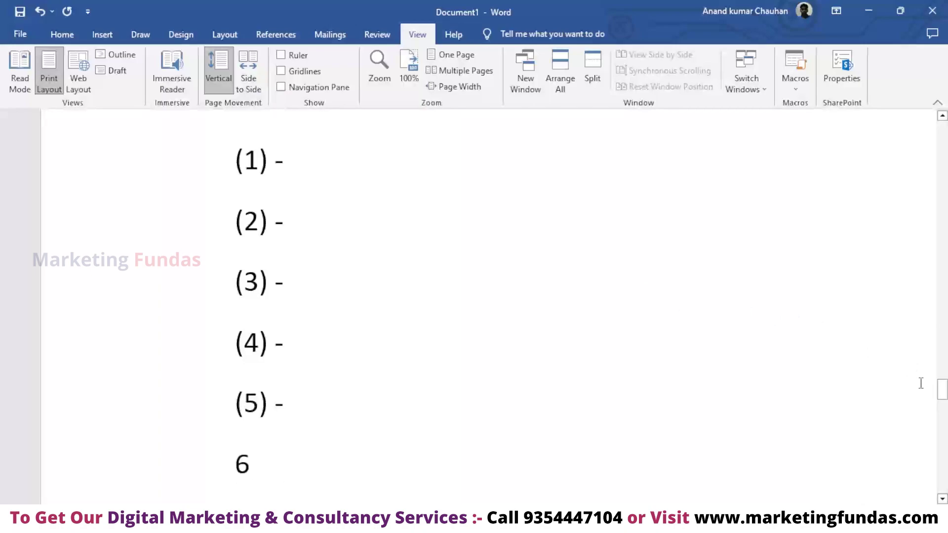
key("ctrl+shift+m")
key("ctrl+shift+m")
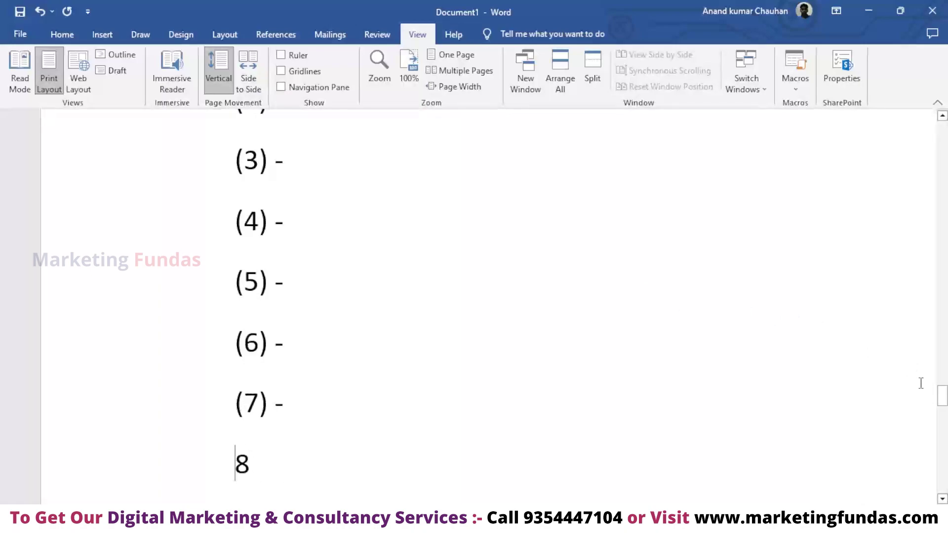
key("ctrl+shift+m")
key("ctrl+shift+m")
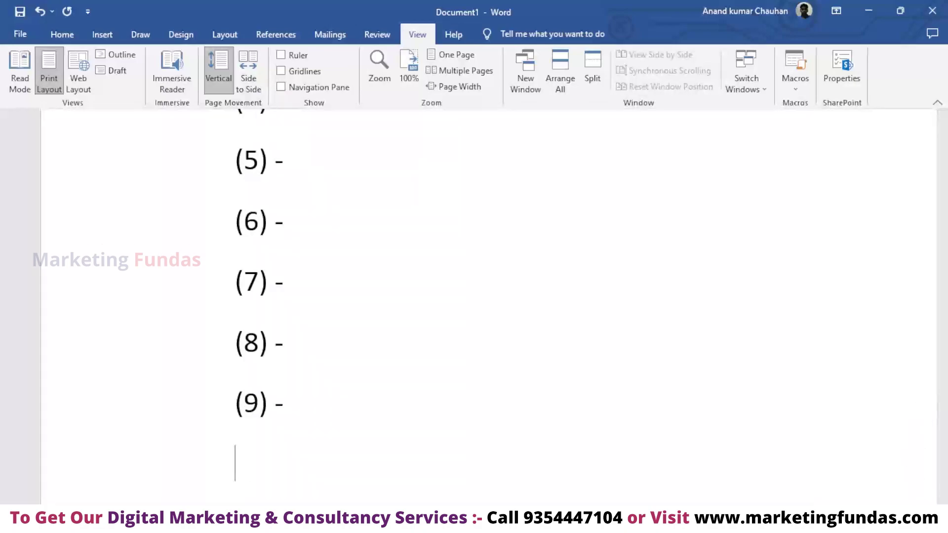
scroll(353, 409, "down", 2, "ctrl")
scroll(354, 409, "down", 3, "ctrl")
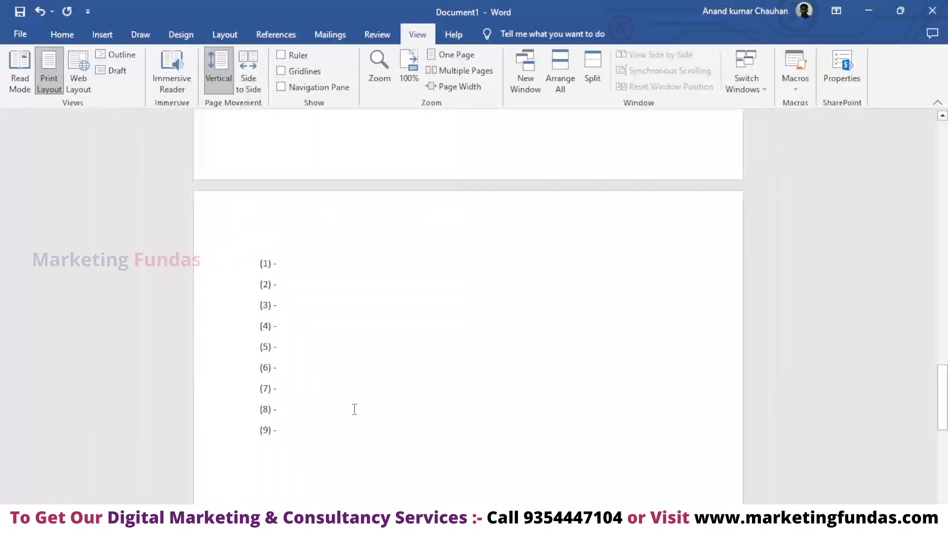
Step: Select the whole (1)–(9) list and delete it
double_click(278, 265)
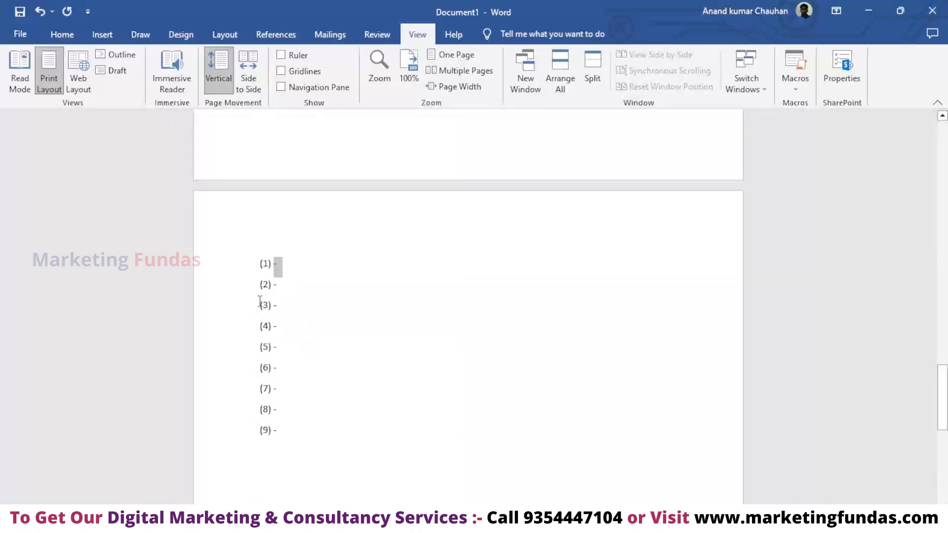
left_click_drag(261, 302, 257, 452)
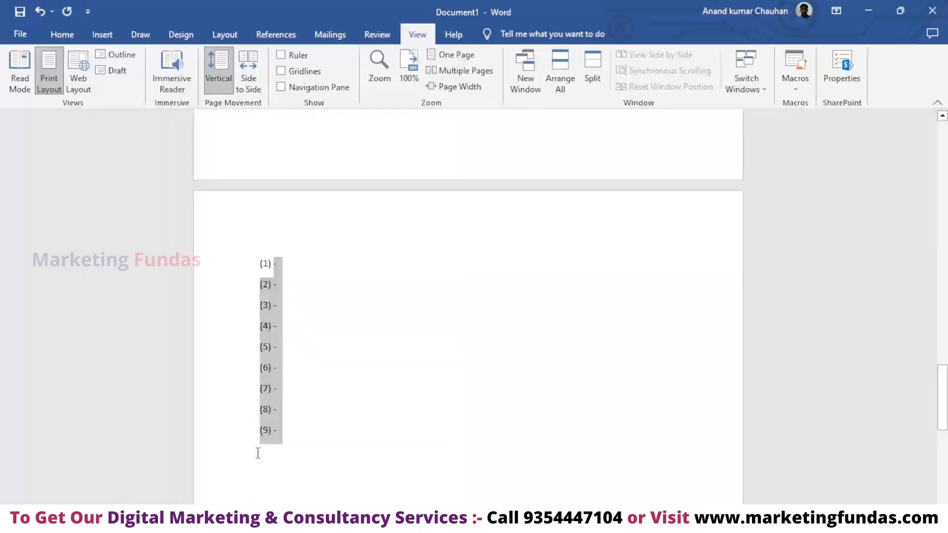
key("BackSpace")
key("BackSpace")
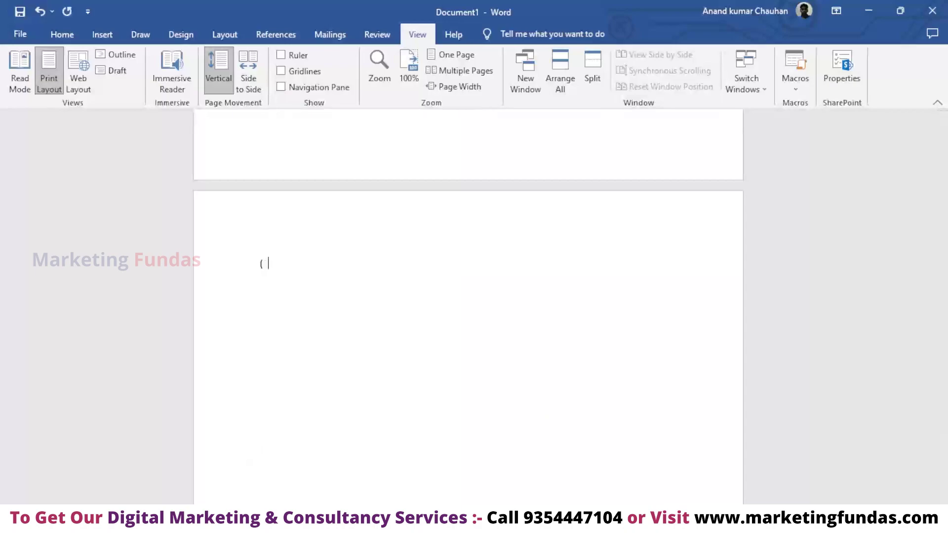
key("BackSpace")
Step: Type six first names, one per line, fixing a typo in the second name
type("an")
type("and")
key("Return")
type("shoi")
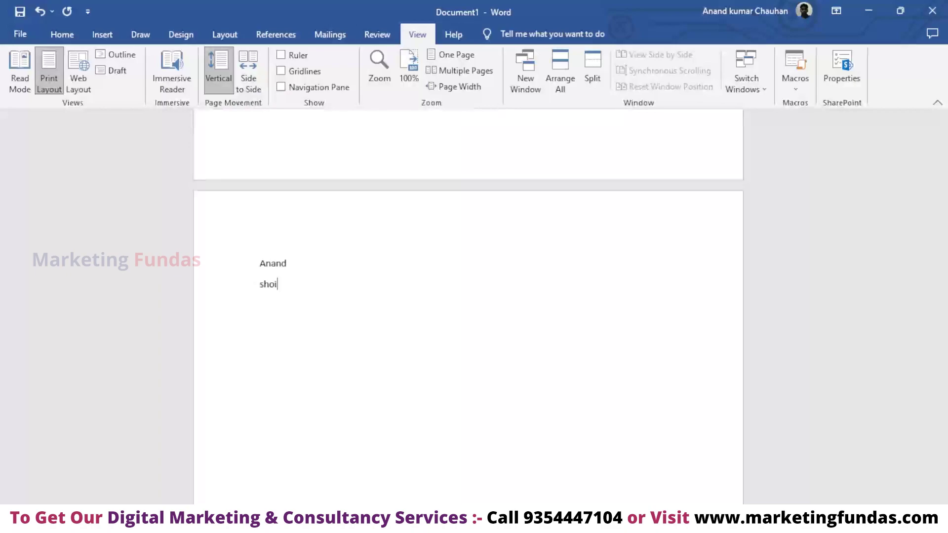
key("BackSpace")
type("ivam")
key("Return")
type("shivani")
key("Return")
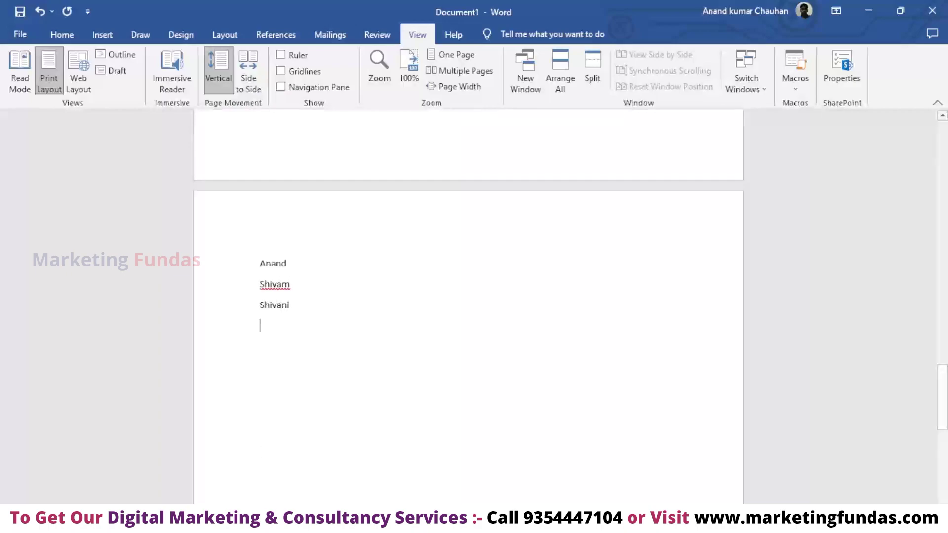
type("ram")
key("Return")
type("shayam")
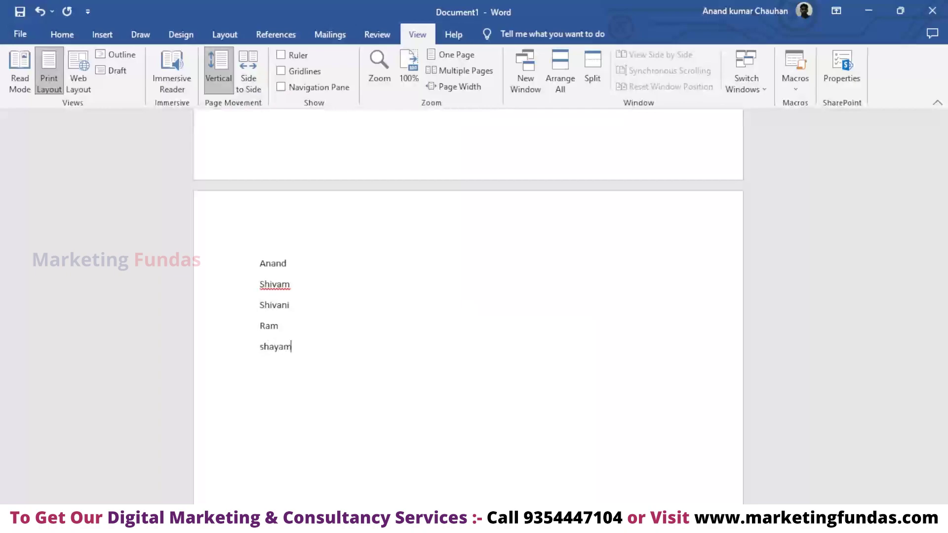
key("Return")
type("yaman")
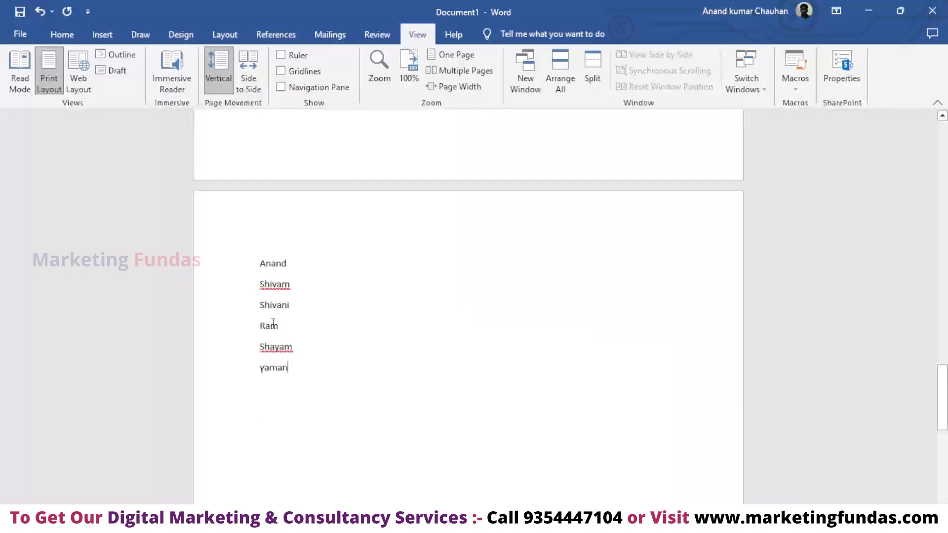
left_click_drag(260, 263, 286, 263)
left_click(303, 263)
Step: Run the macro on the first name with Ctrl+Shift+A, then type '1(' on the empty line below the list
key("ctrl+shift+a")
key("ctrl+shift+a")
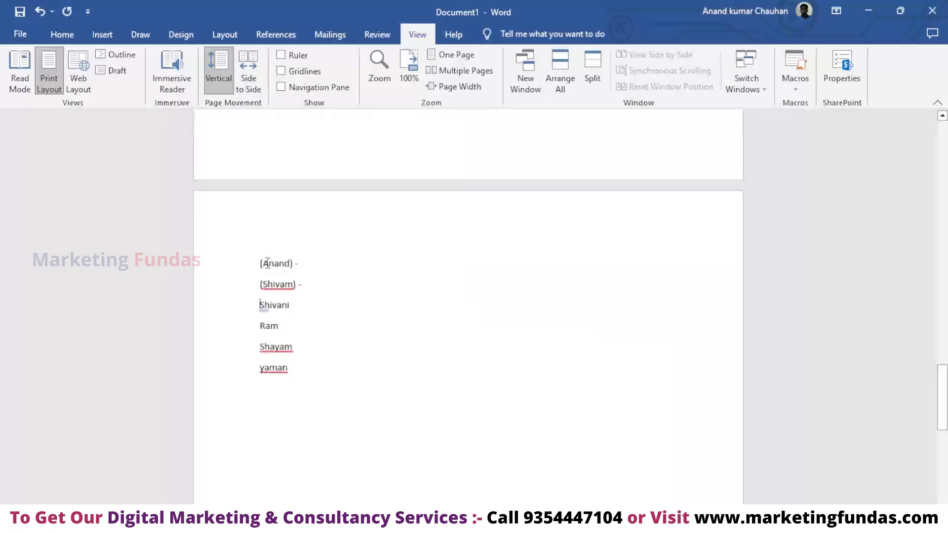
left_click_drag(263, 265, 269, 264)
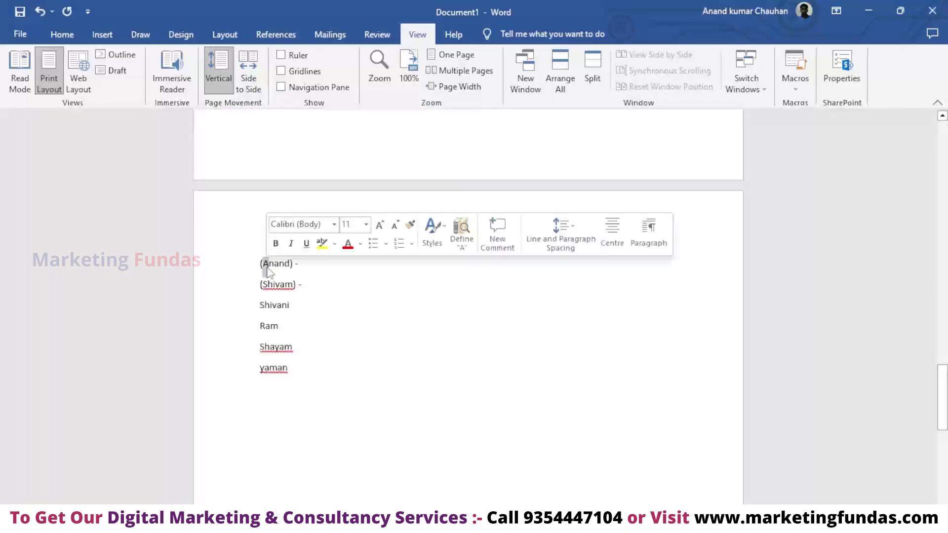
left_click(270, 264)
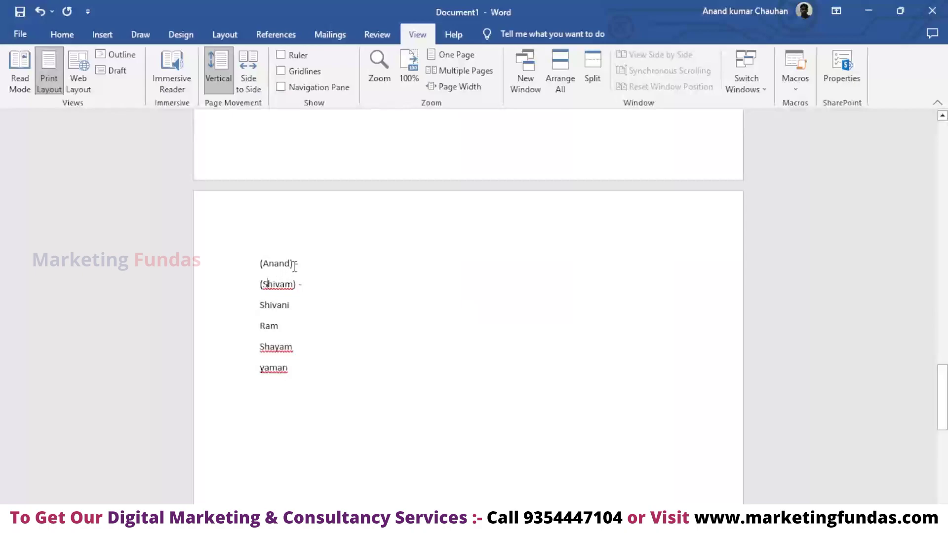
left_click(271, 395)
type("1")
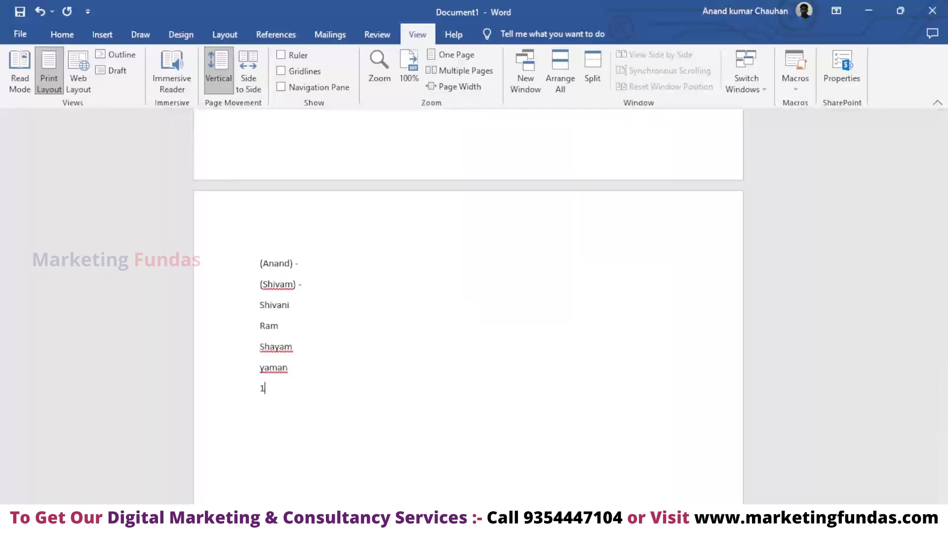
type("(1")
Step: Remove a stray closing bracket and delete the test '(1)' line
type(")")
left_click(271, 262)
type(")")
key("BackSpace")
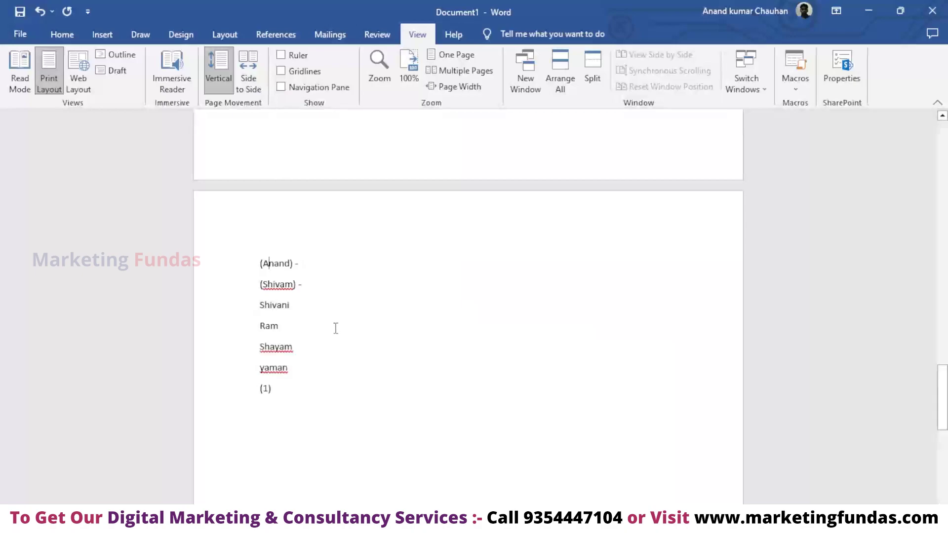
left_click_drag(285, 388, 257, 395)
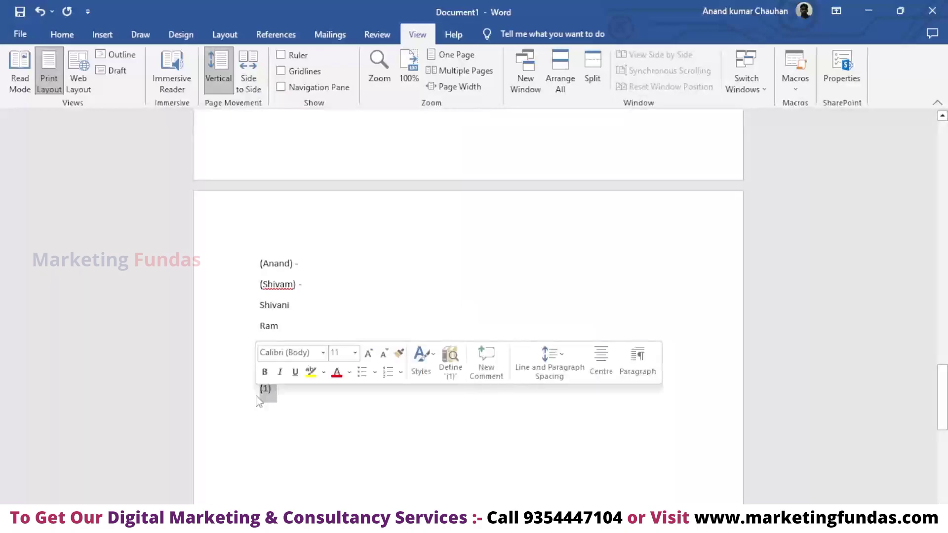
key("BackSpace")
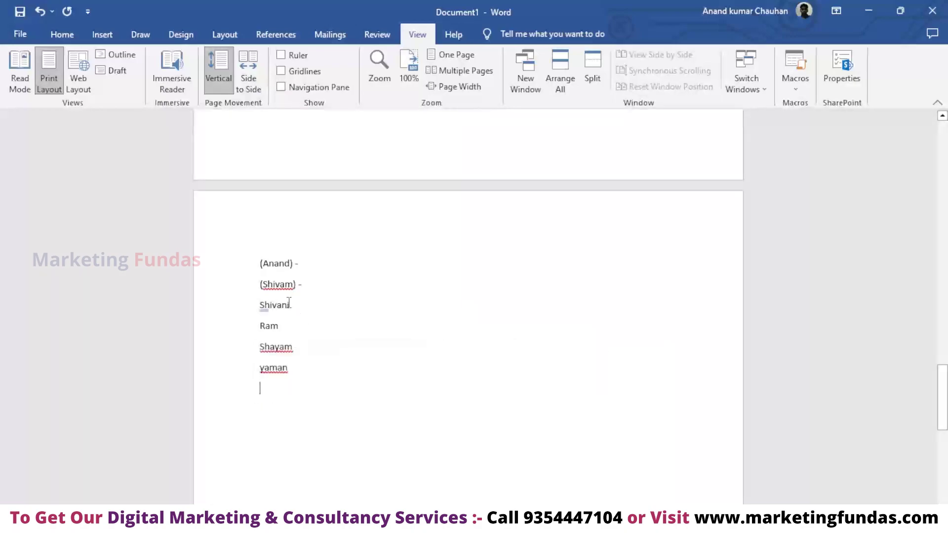
Step: Run the numbering macro with Ctrl+Shift+M on the third name and select all six name lines
left_click(258, 304)
key("ctrl+shift+m")
key("ctrl+shift+m")
key("ctrl+shift+m")
key("ctrl+shift+m")
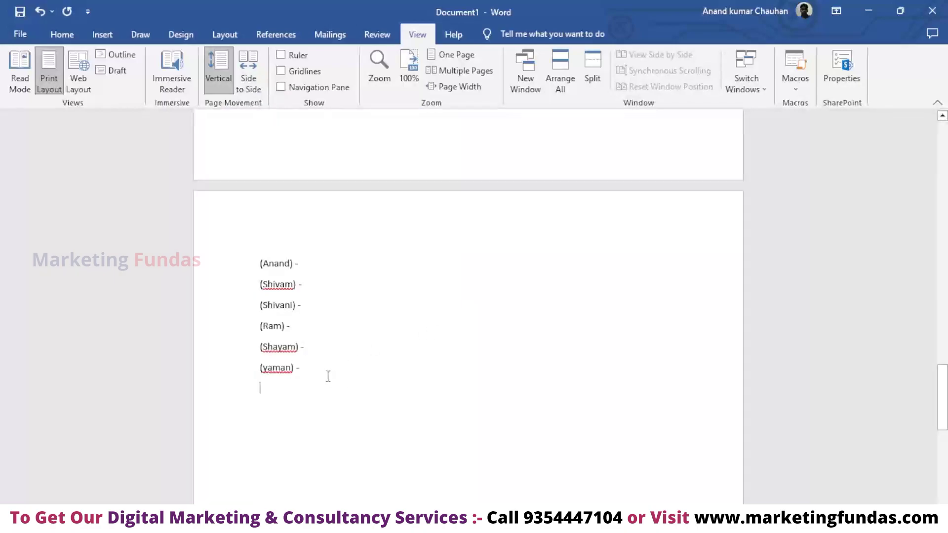
left_click_drag(328, 377, 247, 259)
scroll(520, 283, "up", 2)
scroll(448, 307, "up", 5)
scroll(391, 213, "up", 3)
scroll(580, 406, "up", 1)
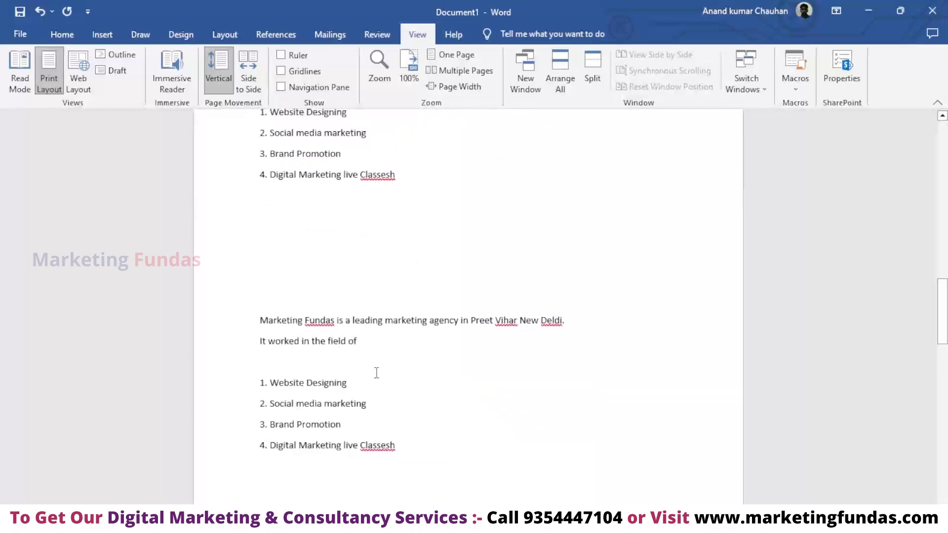
scroll(365, 354, "down", 5)
scroll(359, 360, "down", 5)
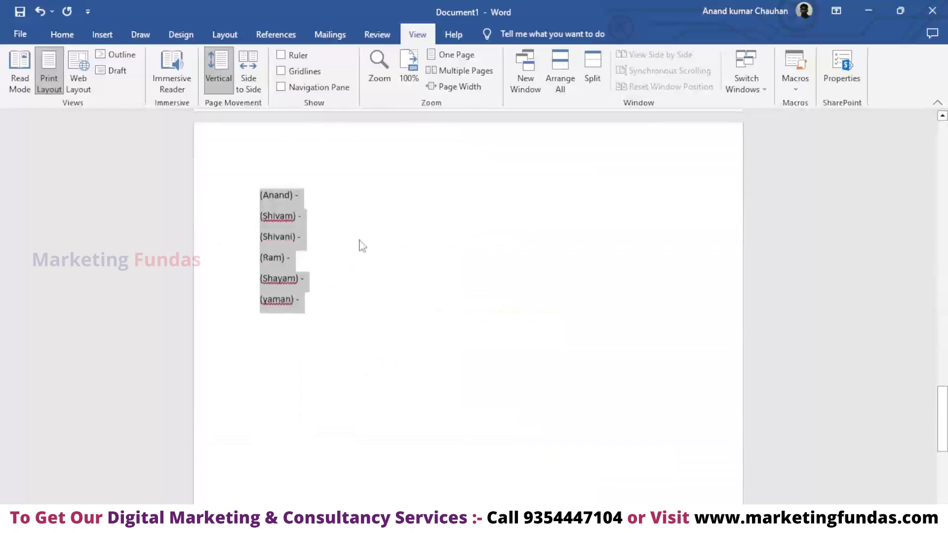
scroll(375, 277, "down", 2)
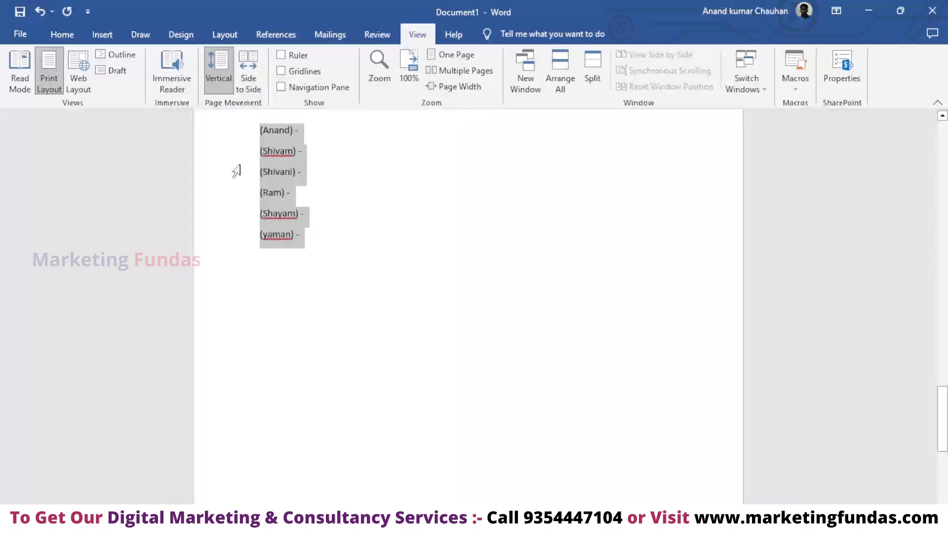
scroll(328, 170, "up", 2)
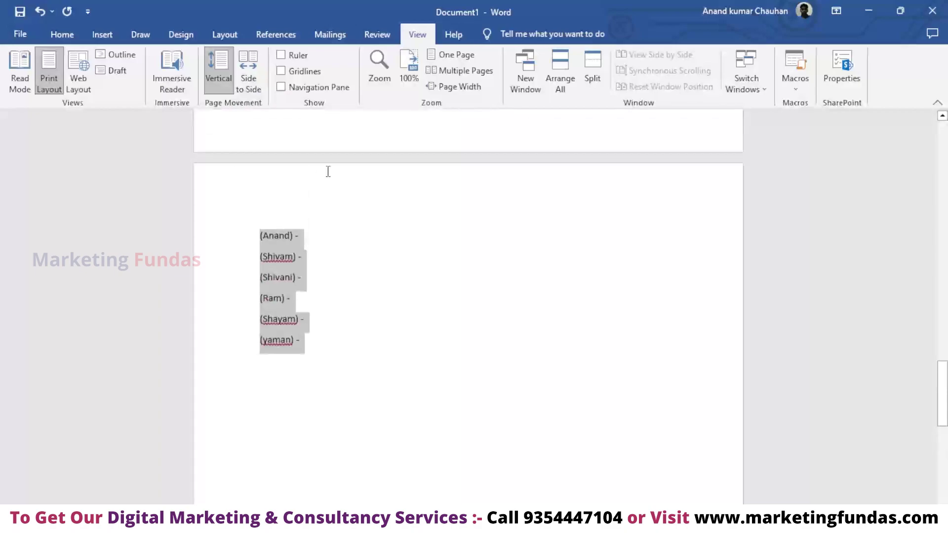
scroll(328, 170, "up", 3)
scroll(327, 171, "up", 3)
scroll(328, 170, "up", 3)
scroll(327, 170, "up", 2)
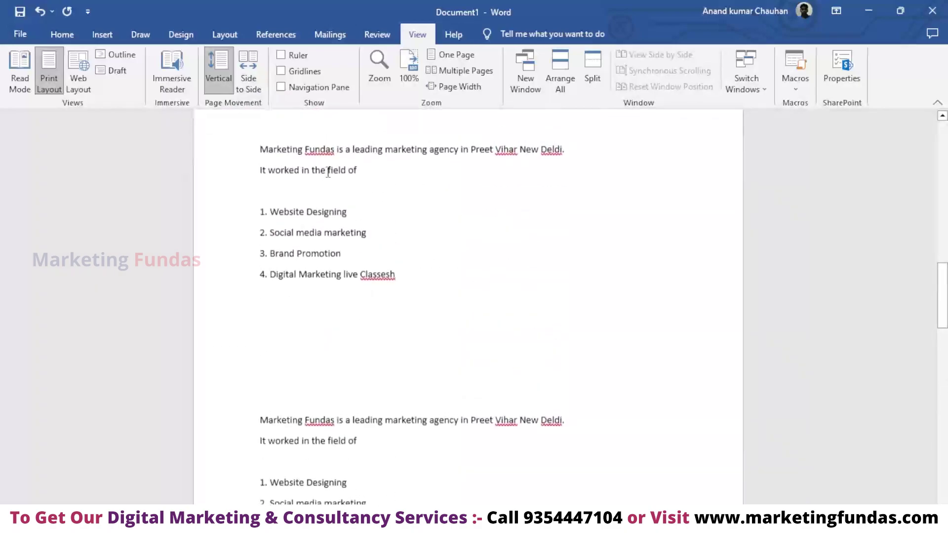
scroll(512, 195, "up", 3)
scroll(514, 195, "up", 3)
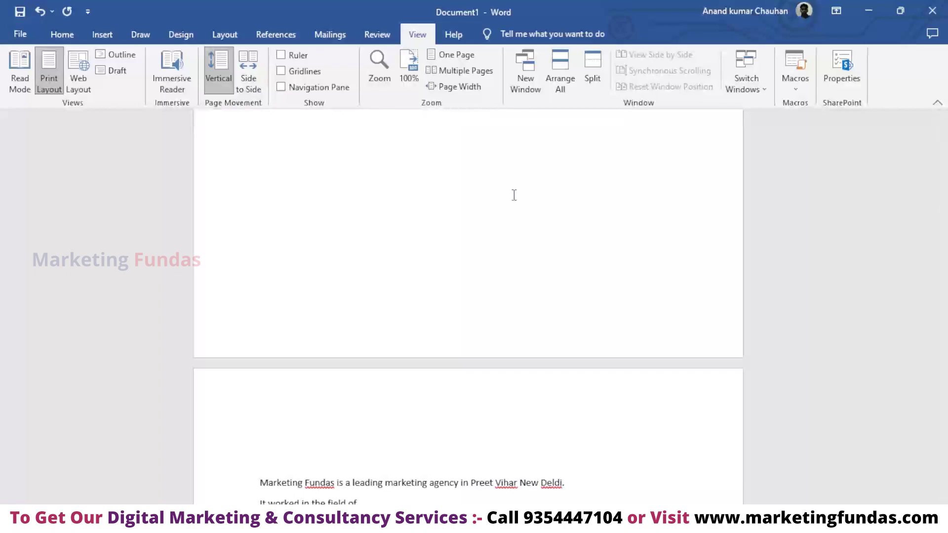
left_click(800, 88)
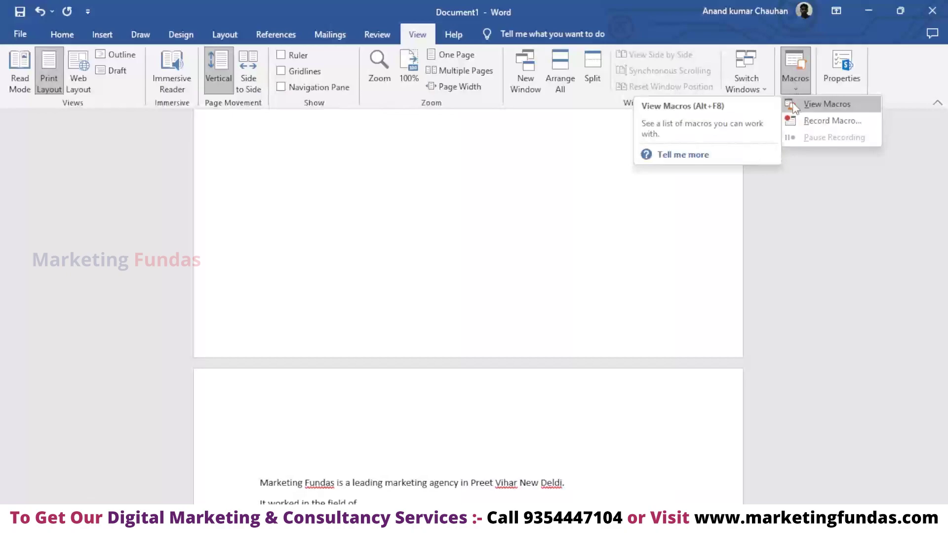
Step: Open the Macros dialog listing the saved macros via View > Macros
left_click(800, 102)
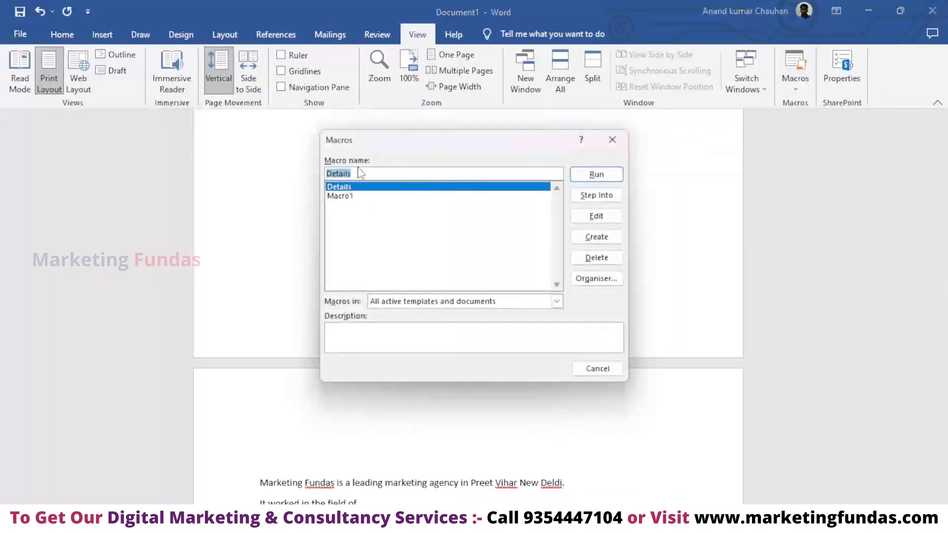
left_click(612, 139)
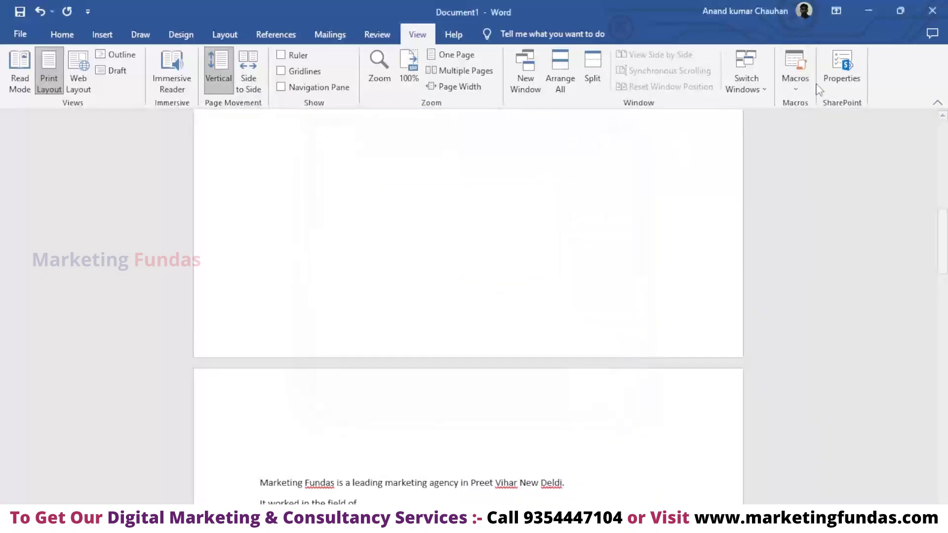
left_click(800, 89)
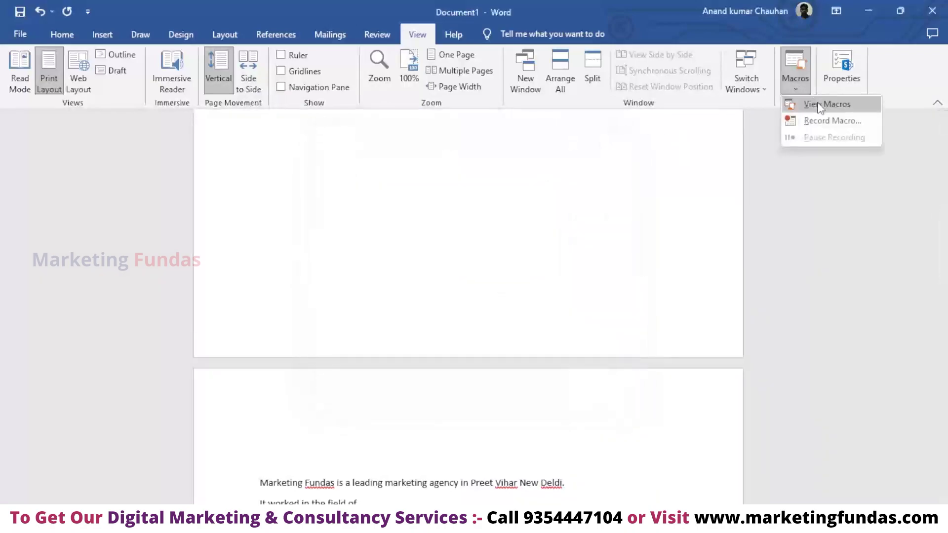
left_click(819, 105)
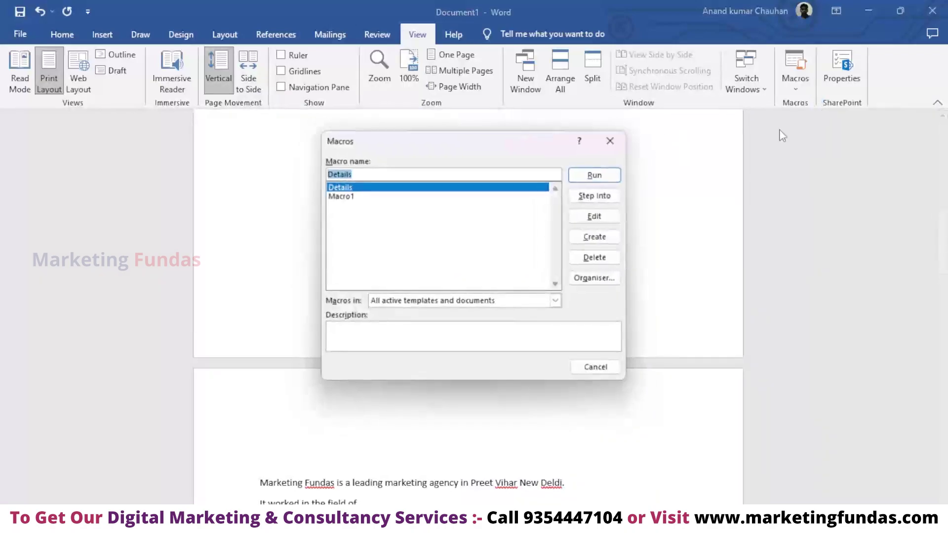
left_click(611, 139)
left_click(795, 64)
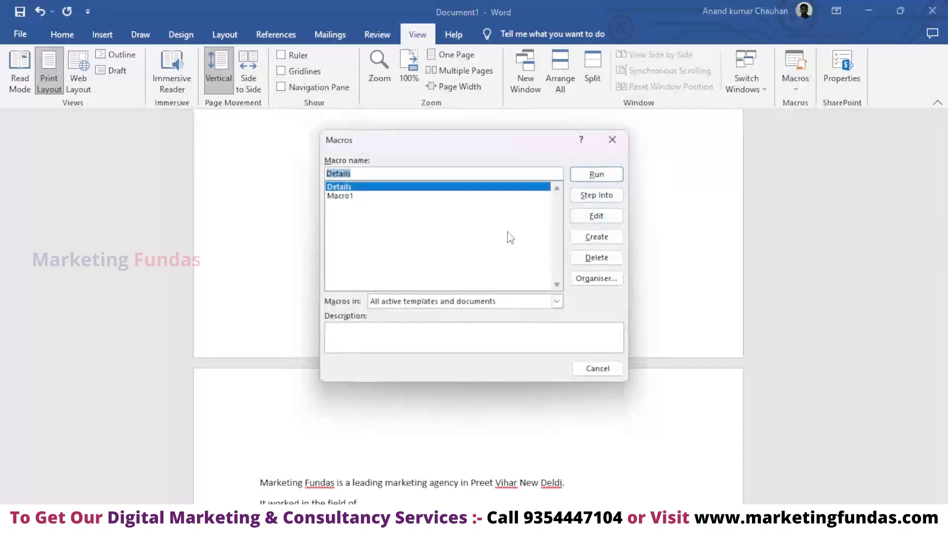
Step: Select Macro1, delete it and confirm, leaving Details in the list
left_click(359, 197)
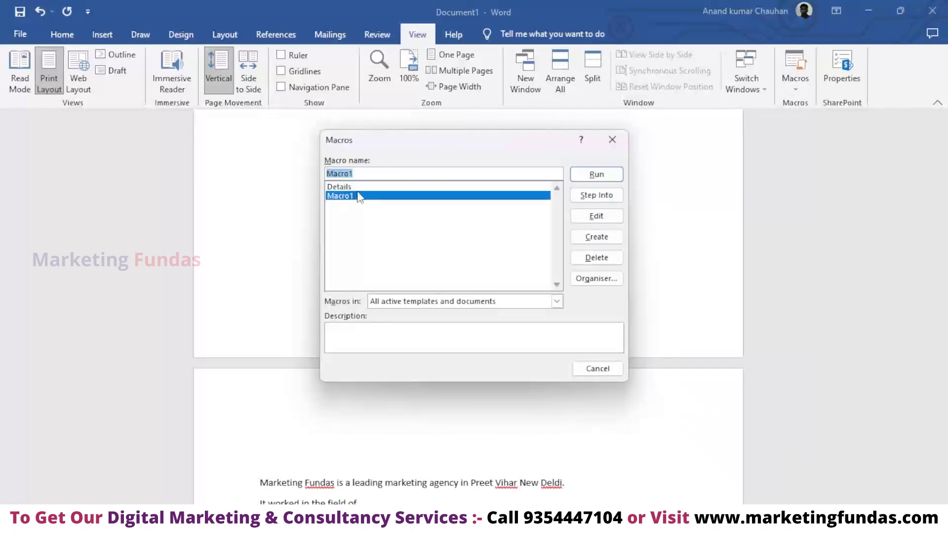
left_click(358, 190)
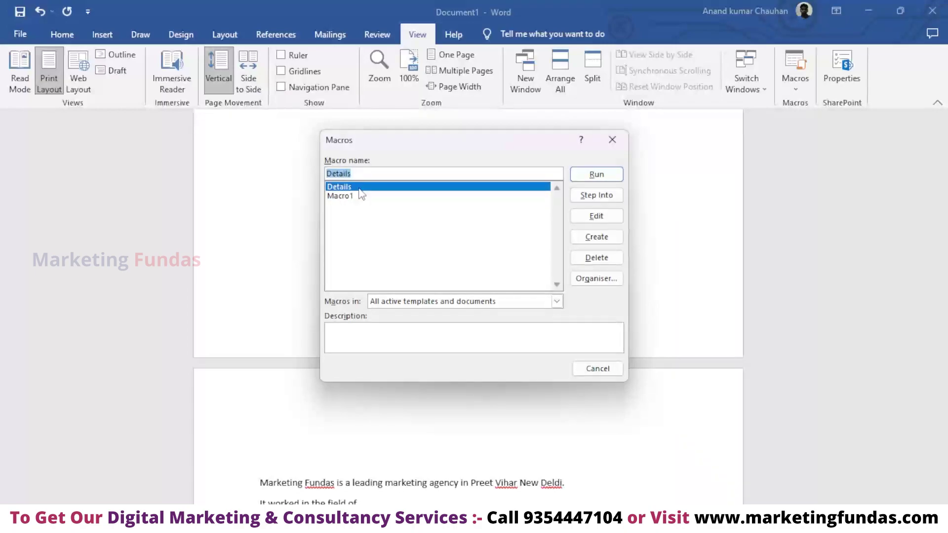
left_click(360, 198)
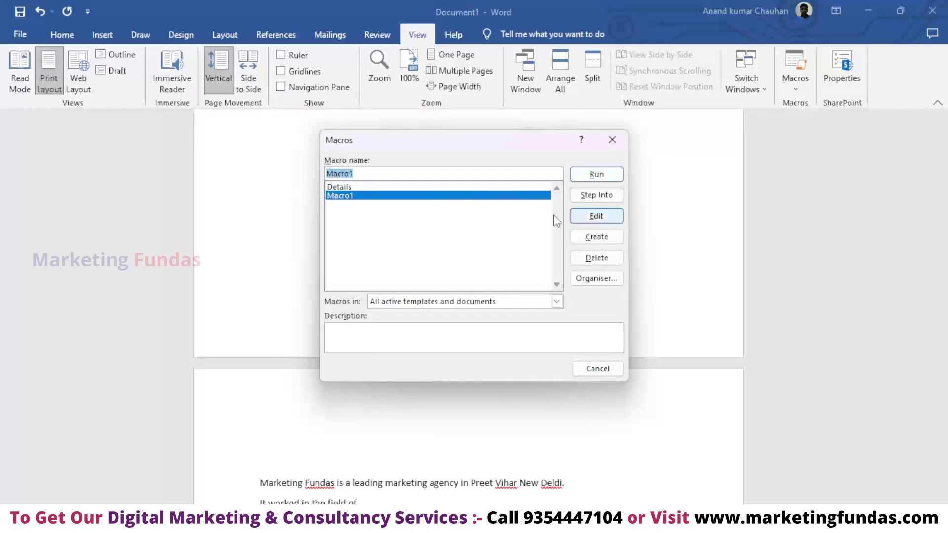
left_click(596, 257)
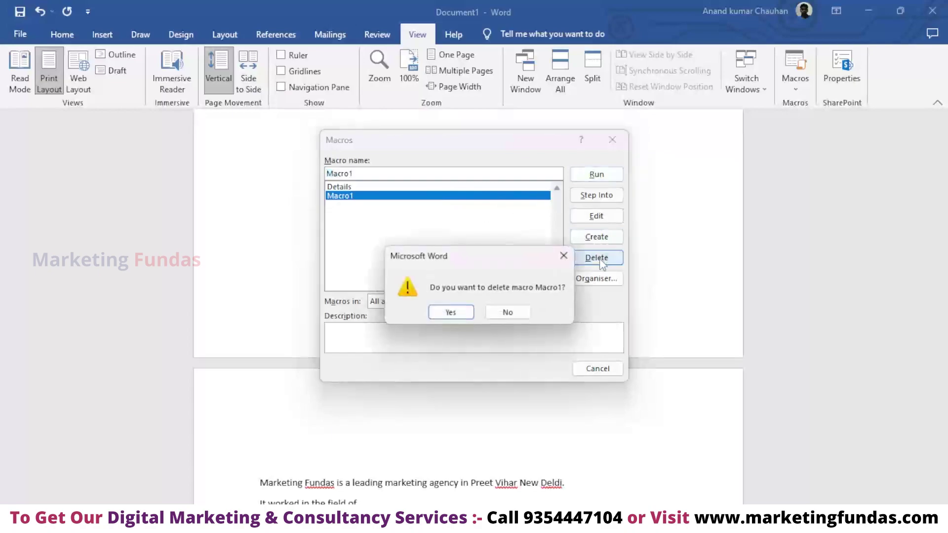
left_click(453, 313)
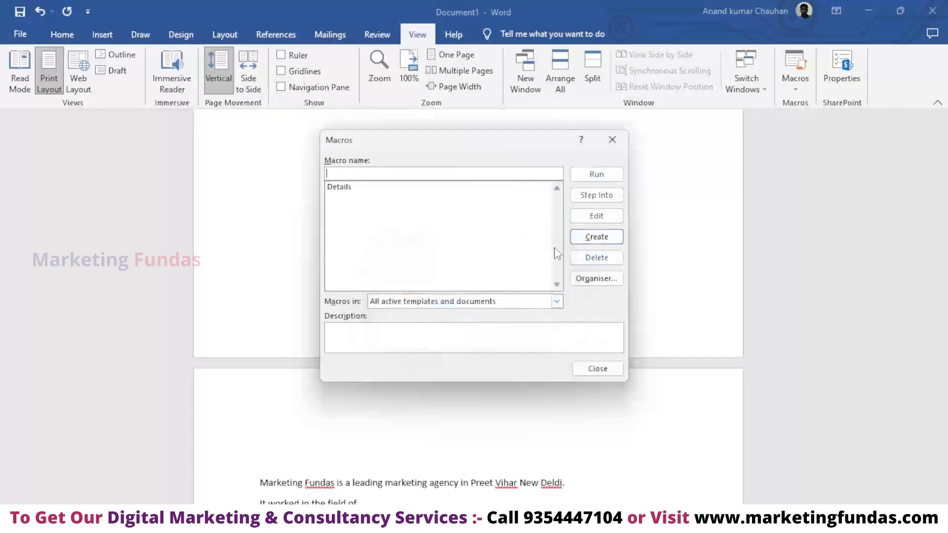
left_click(557, 302)
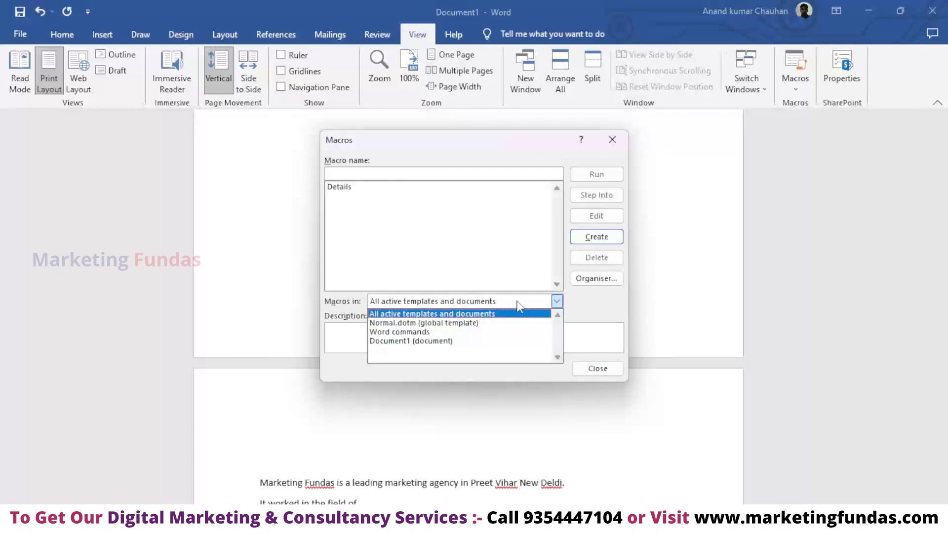
Step: Delete the Details macro, confirm with Yes, and close the Macros dialog
left_click(553, 301)
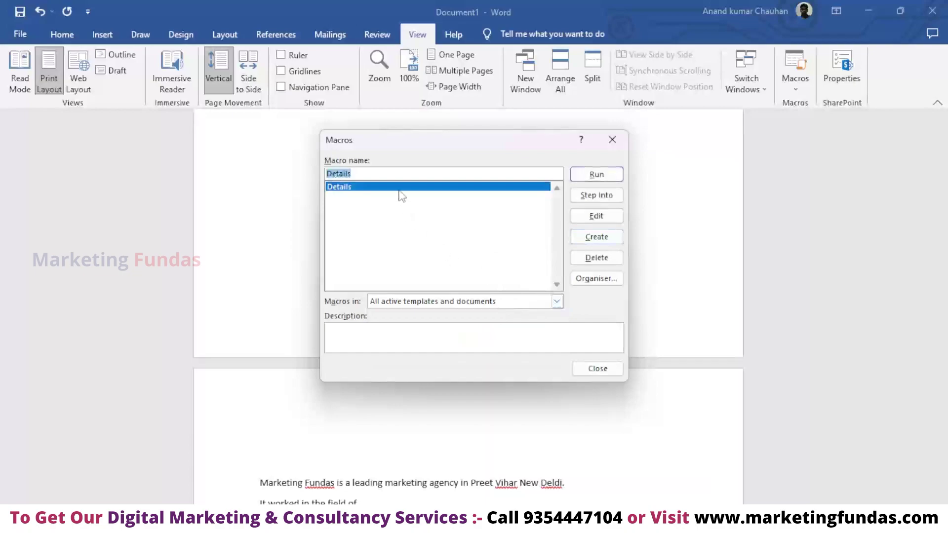
left_click(596, 258)
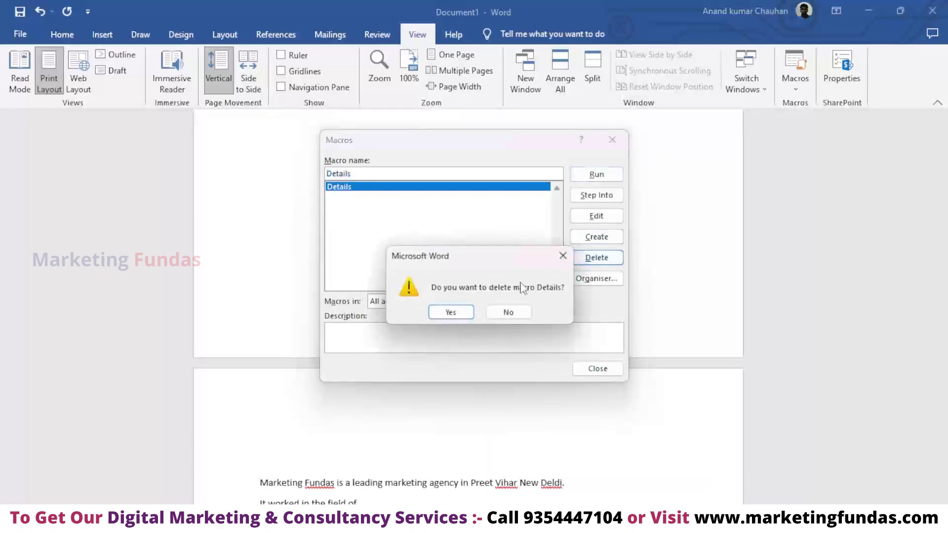
left_click(457, 311)
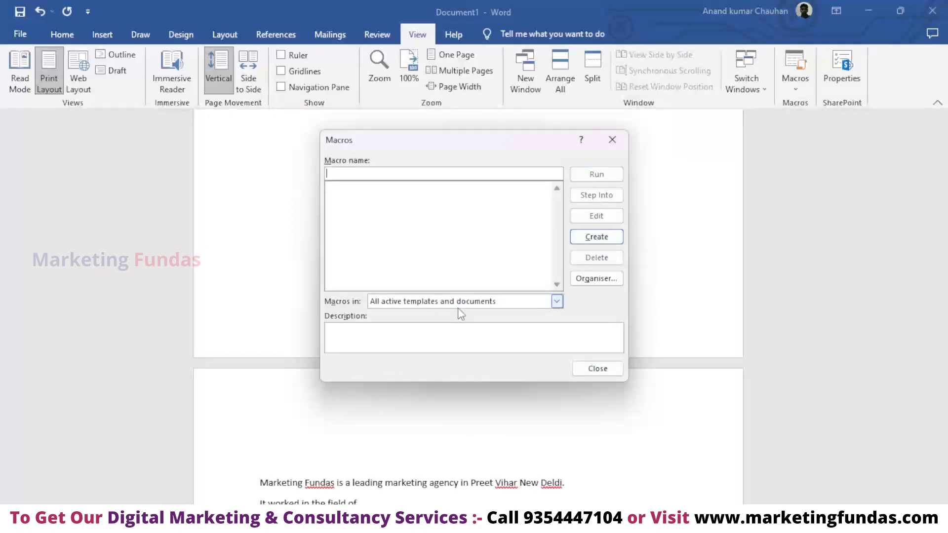
left_click(613, 140)
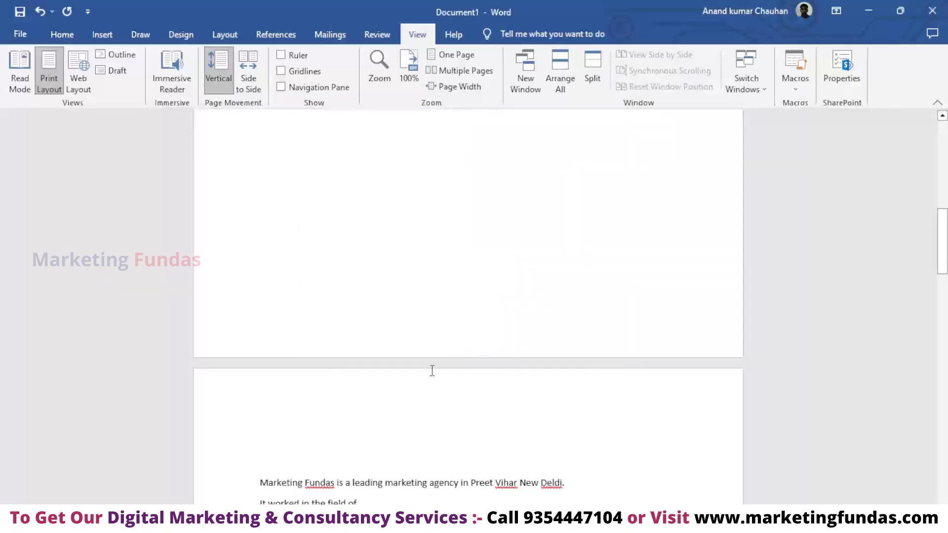
scroll(408, 396, "down", 1)
scroll(423, 387, "down", 5)
scroll(340, 344, "down", 5)
scroll(341, 344, "down", 6)
scroll(303, 322, "down", 1)
scroll(303, 353, "up", 5)
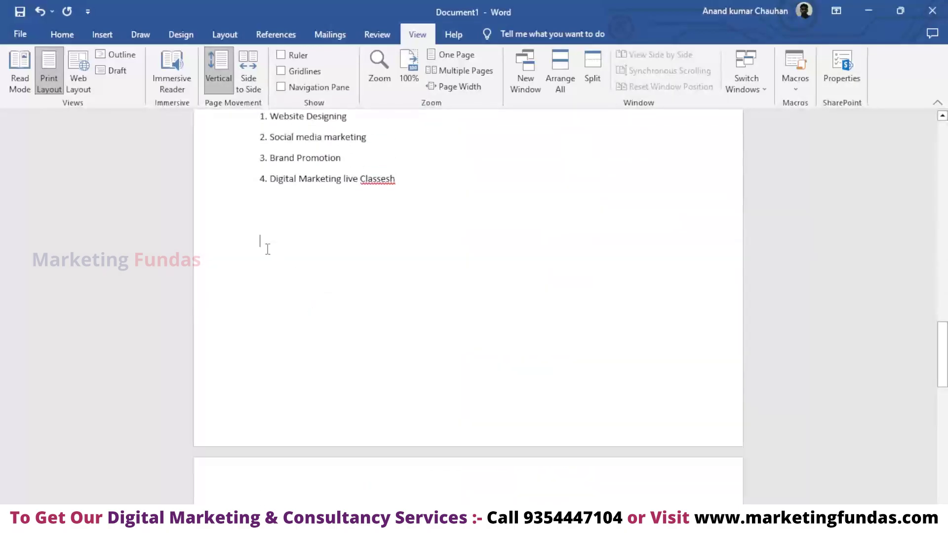